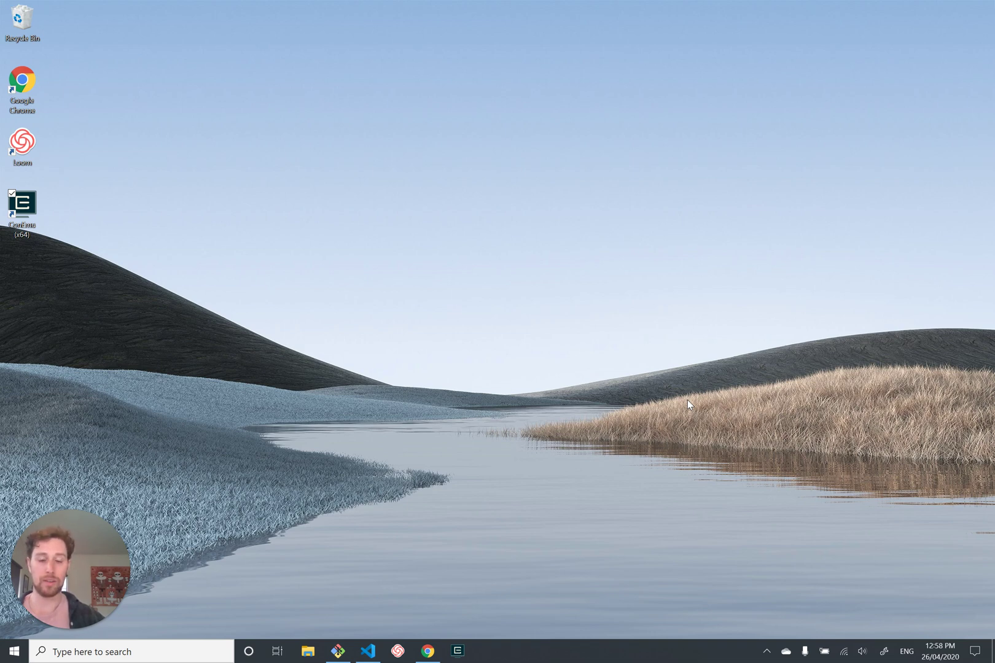
Reload the Hello World site at 64.225.23.131 so its count rises from 89 to 90.
left_click(427, 651)
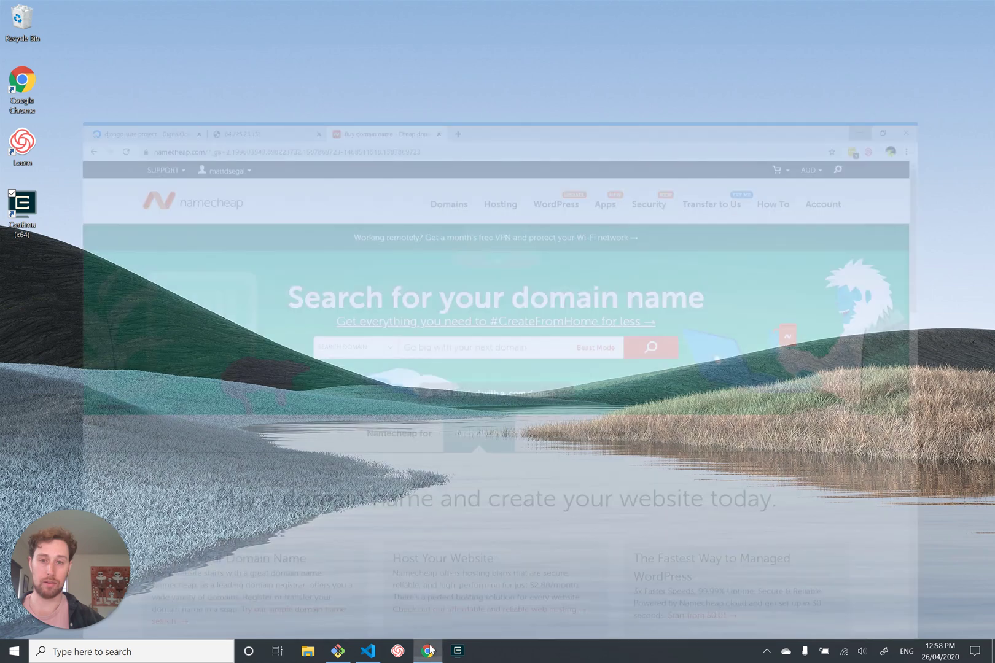
left_click(193, 5)
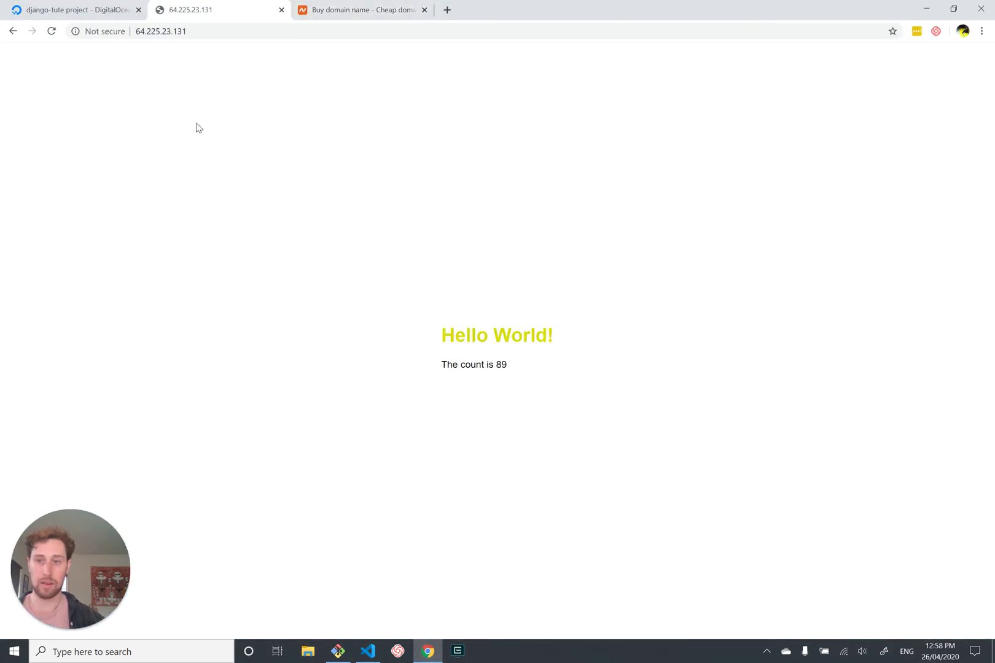
left_click(223, 30)
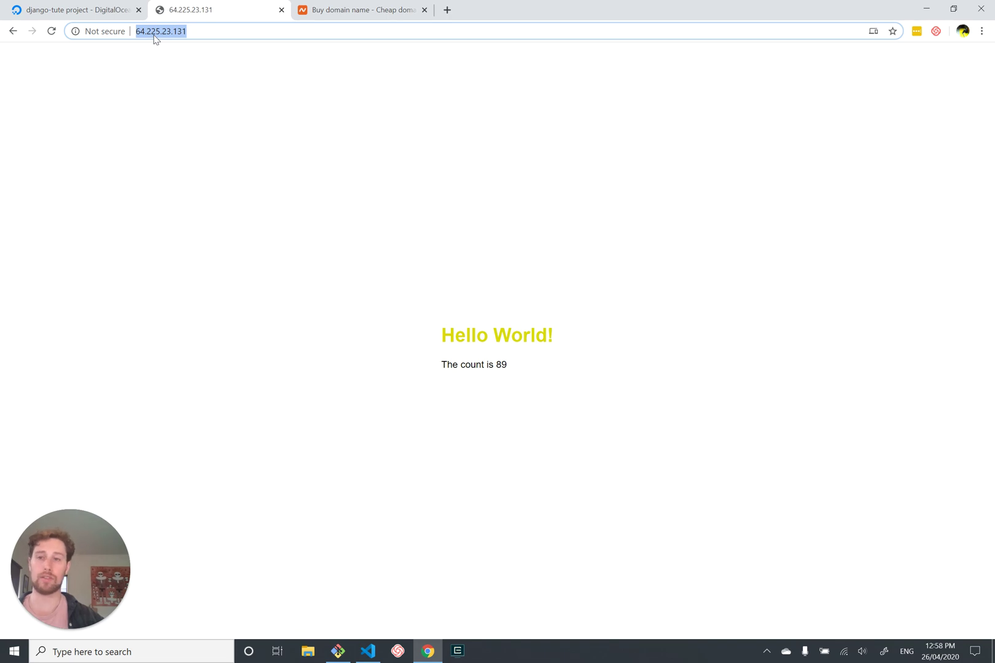
left_click(50, 34)
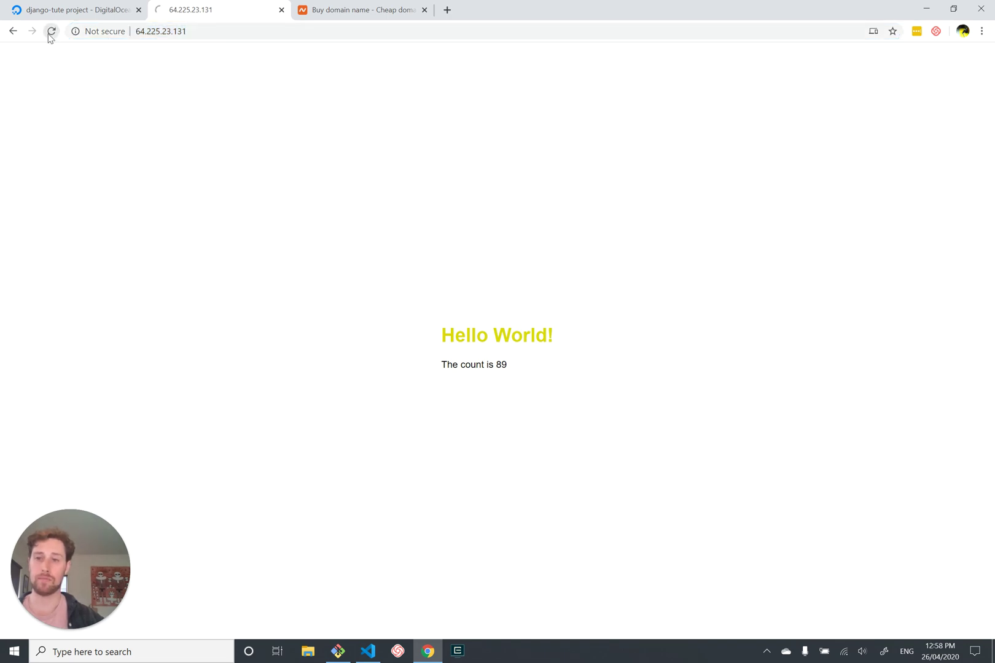
left_click(160, 31)
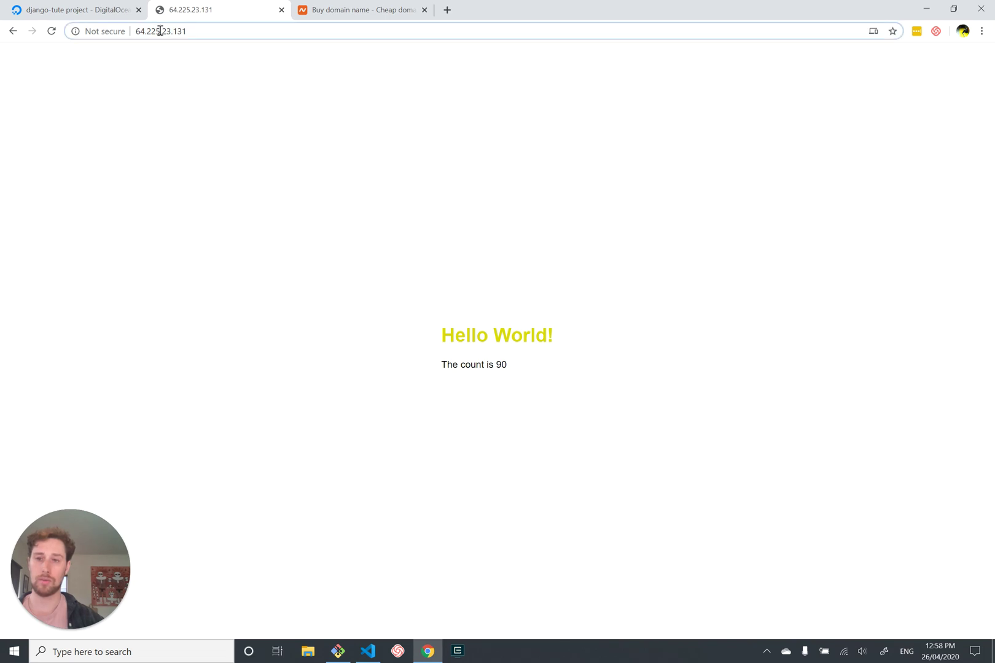
Try mycoolwebsite.co and .ne in a new tab, then close it and return to 64.225.23.131.
left_click(447, 10)
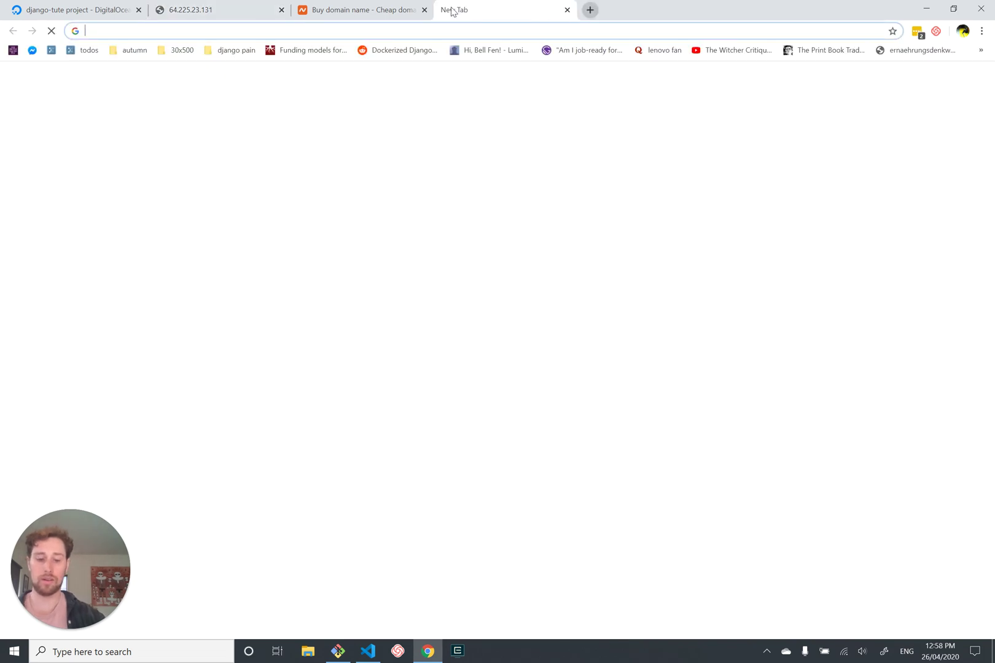
type("mycoolwebsite.com")
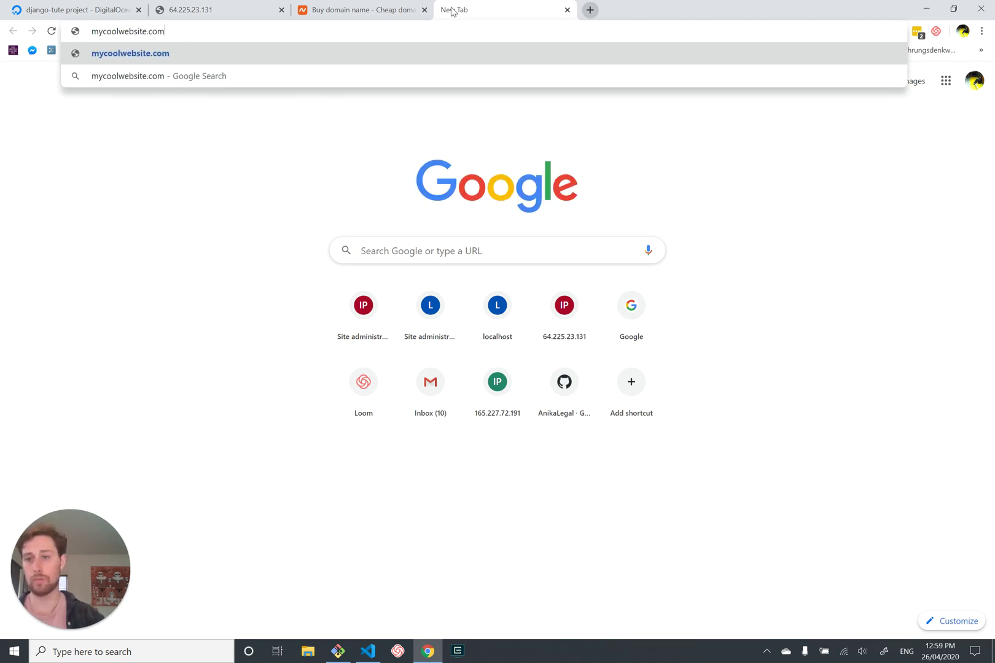
key("BackSpace")
key("BackSpace")
key("BackSpace")
type("ne")
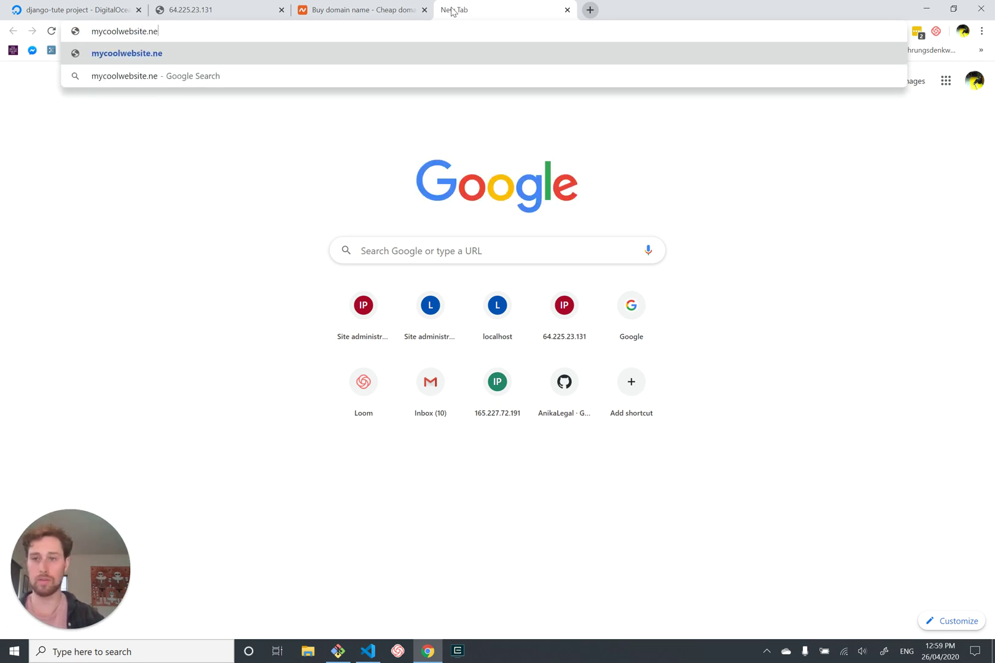
key("BackSpace")
key("BackSpace")
key("BackSpace")
key("BackSpace")
key("BackSpace")
key("BackSpace")
key("BackSpace")
key("BackSpace")
key("BackSpace")
key("BackSpace")
key("BackSpace")
key("BackSpace")
key("BackSpace")
key("BackSpace")
key("BackSpace")
key("BackSpace")
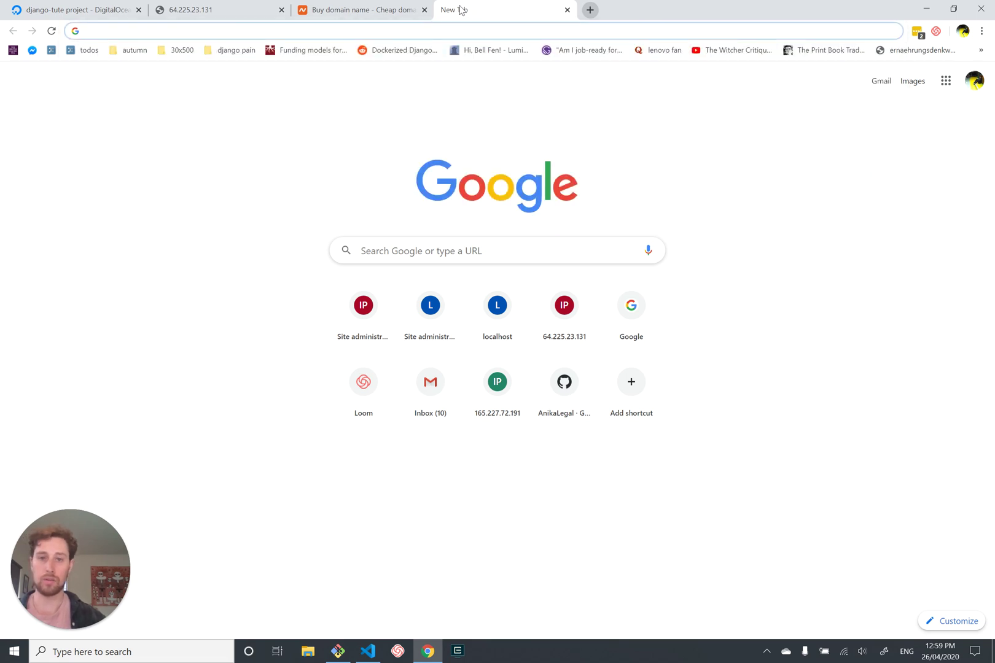
left_click(567, 10)
left_click(237, 36)
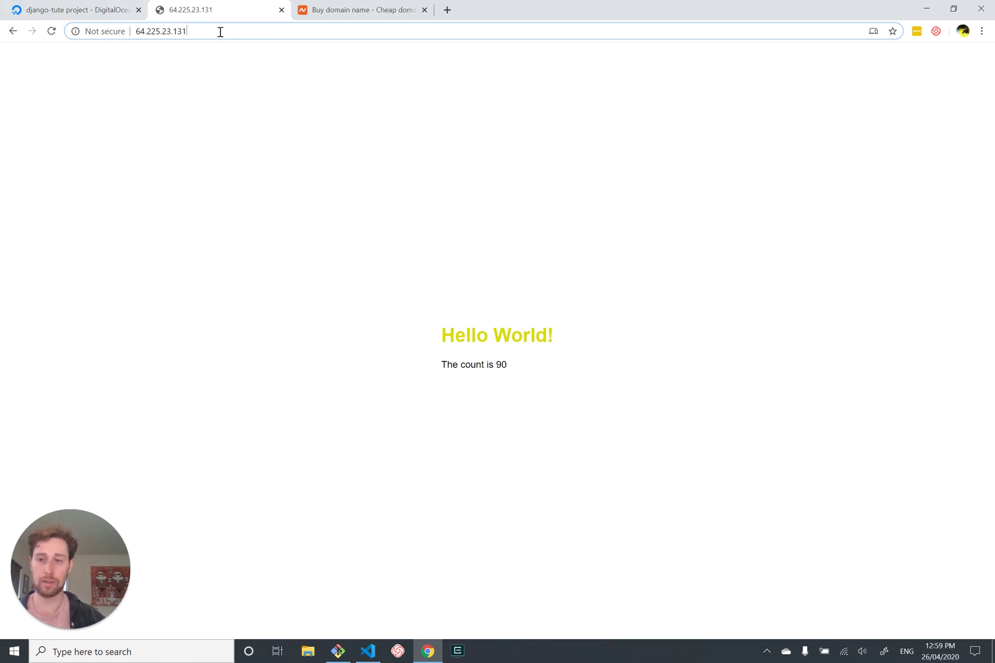
Switch to the DigitalOcean django-tute project to view its droplet's IP 64.225.23.131.
left_click(67, 14)
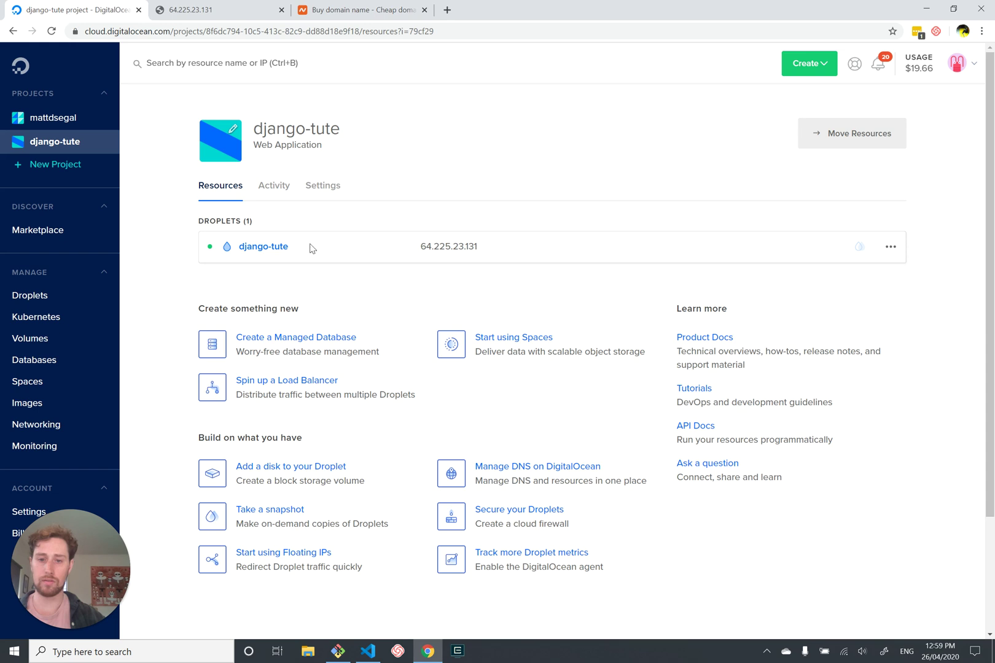
mouse_move(479, 248)
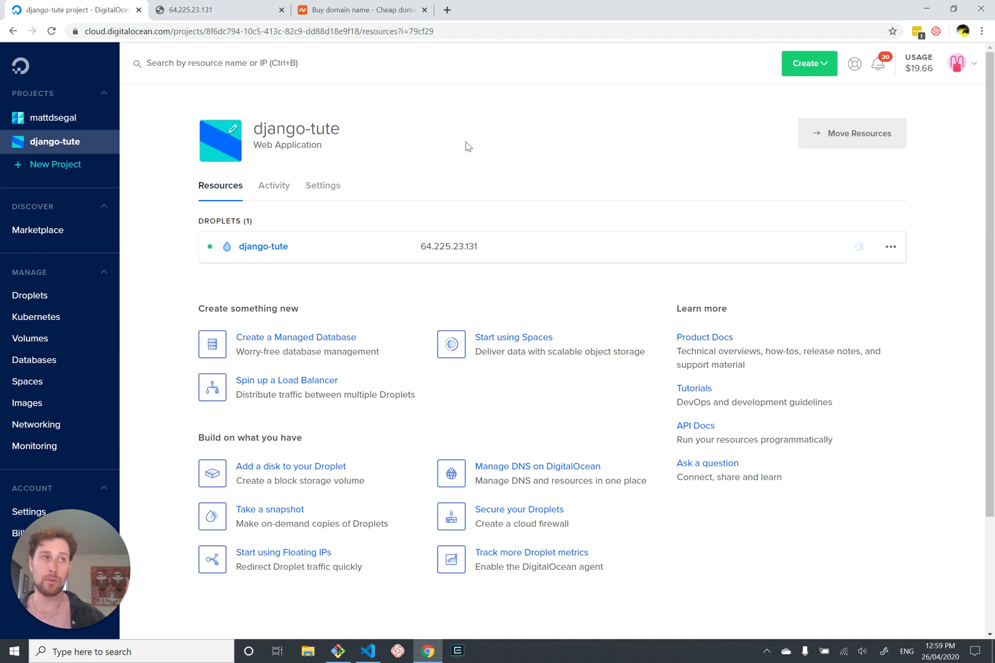
left_click(447, 10)
type("google.co")
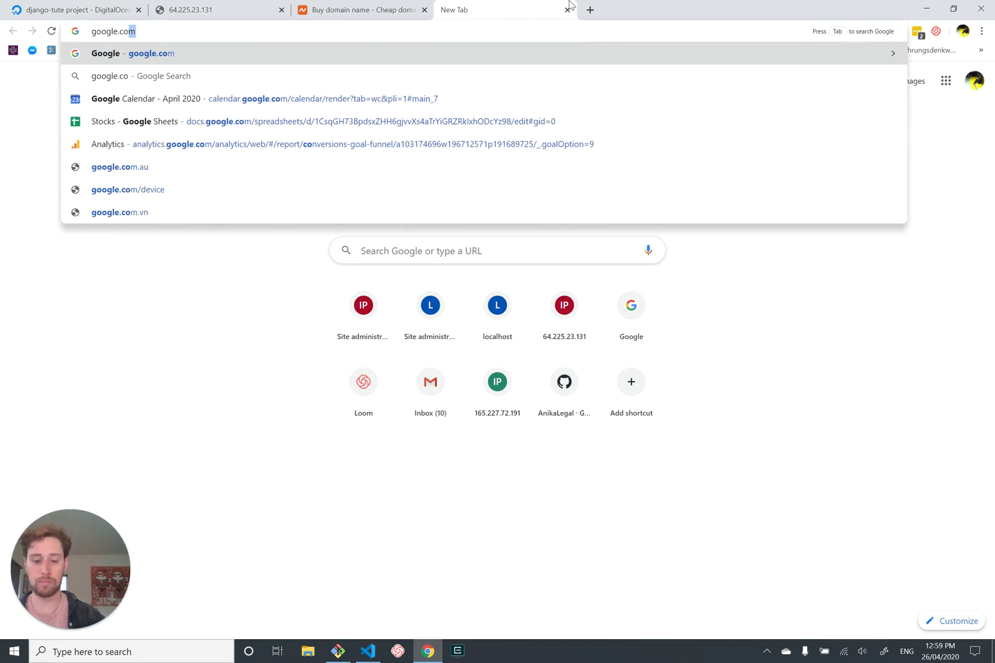
key("Return")
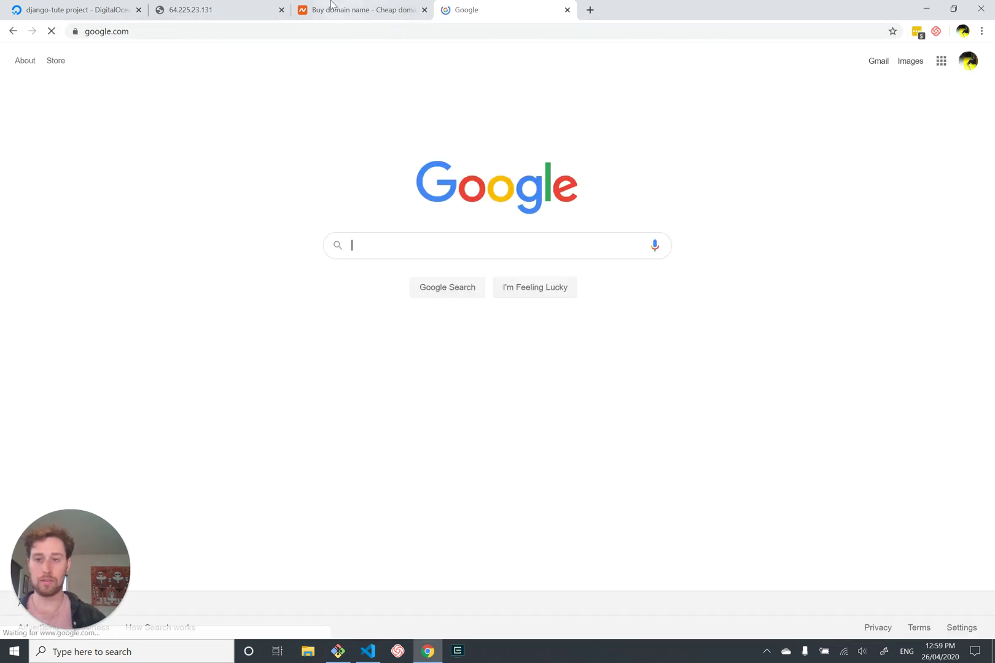
right_click(134, 30)
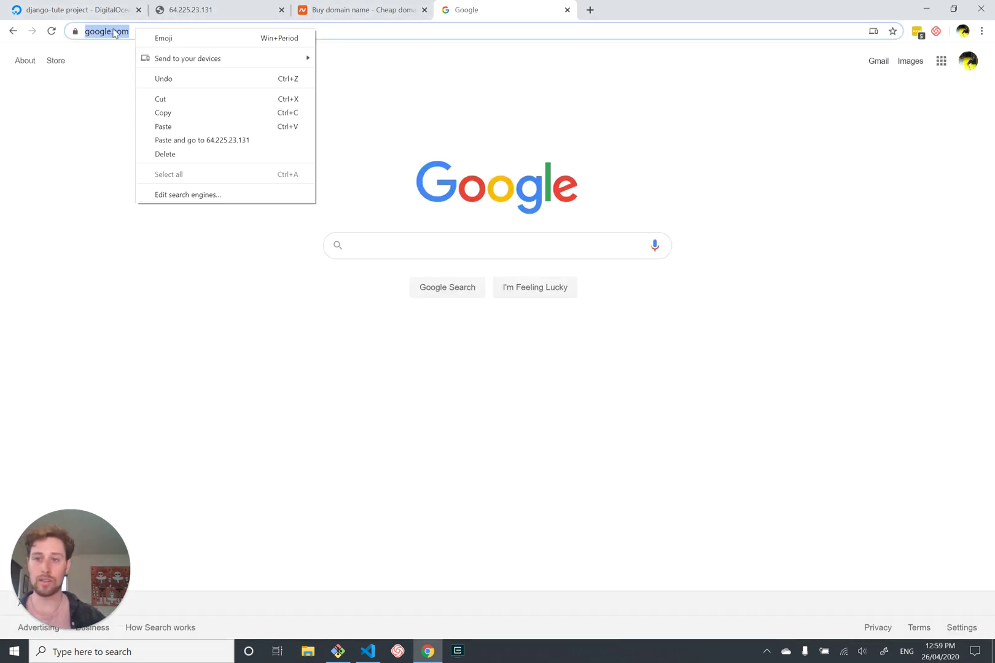
right_click(113, 30)
left_click(113, 29)
double_click(165, 31)
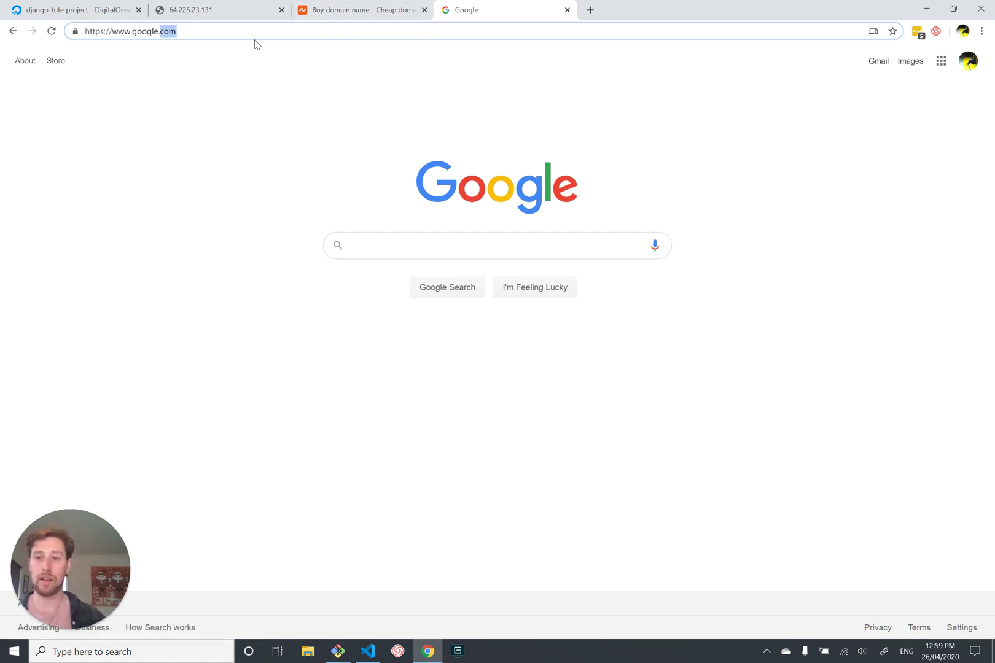
key("End")
key("shift+Left")
key("shift+Left")
key("shift+Left")
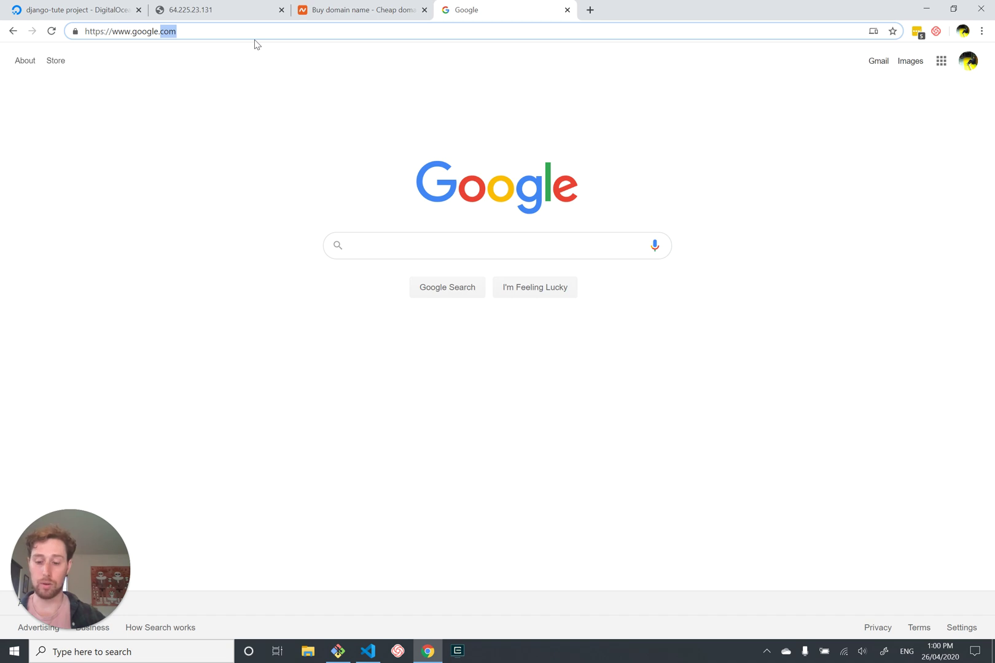
key("shift+Left")
key("shift+Left")
key("shift+Left")
key("shift+Left")
key("shift+Left")
key("shift+Left")
key("shift+Left")
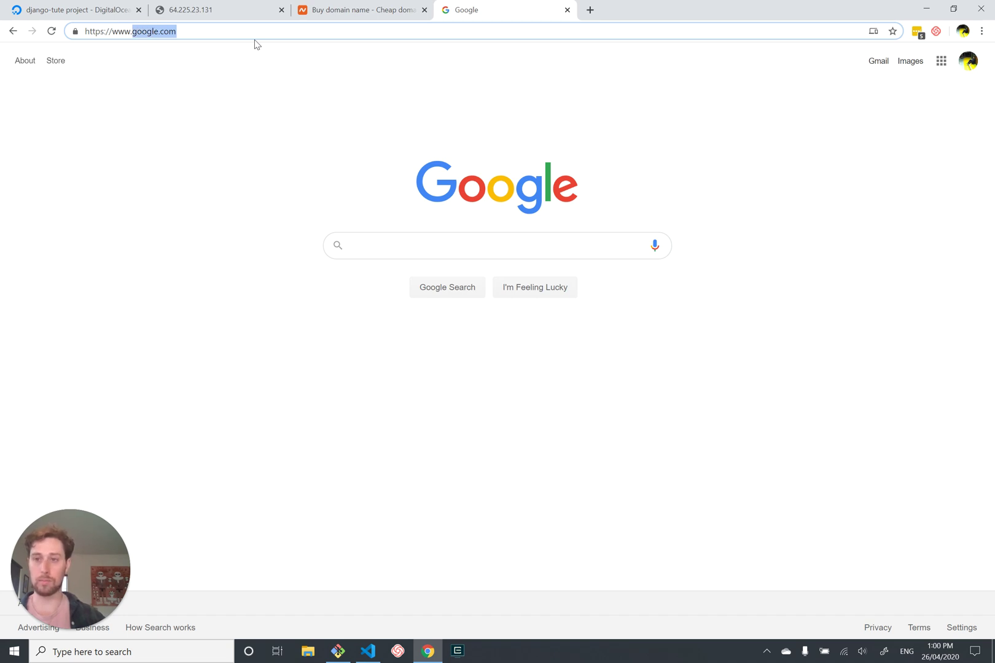
key("Left")
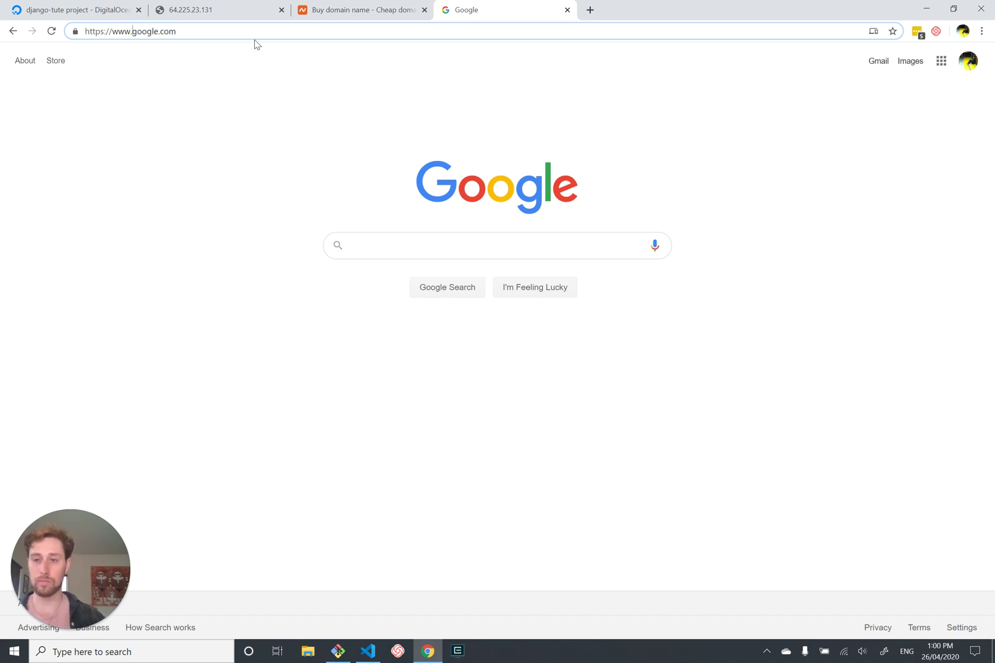
key("shift+Left")
key("shift+Left")
key("shift+Left")
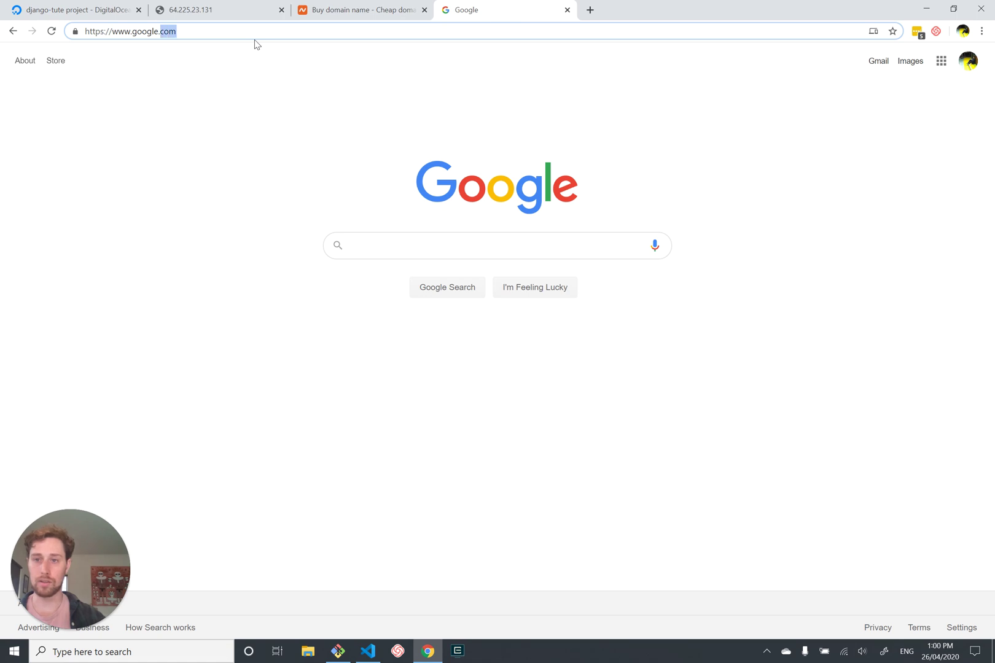
key("shift+Left")
key("shift+Left")
key("shift+Left")
key("shift+Left")
key("shift+Left")
key("shift+Left")
key("shift+Left")
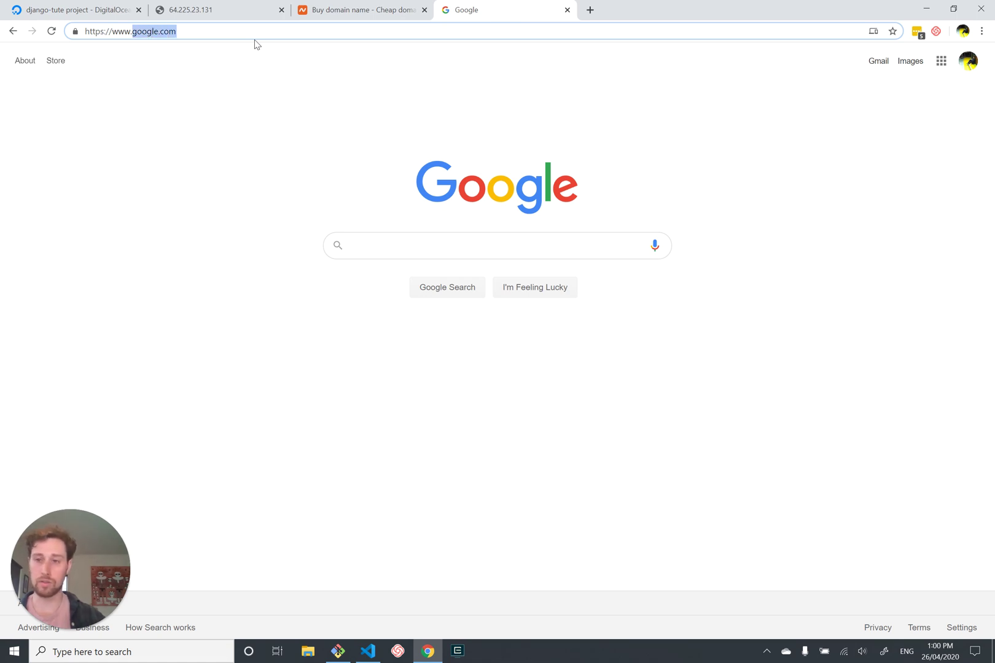
key("shift+Left")
key("shift+Left")
key("shift+Left")
key("shift+Left")
key("shift+Left")
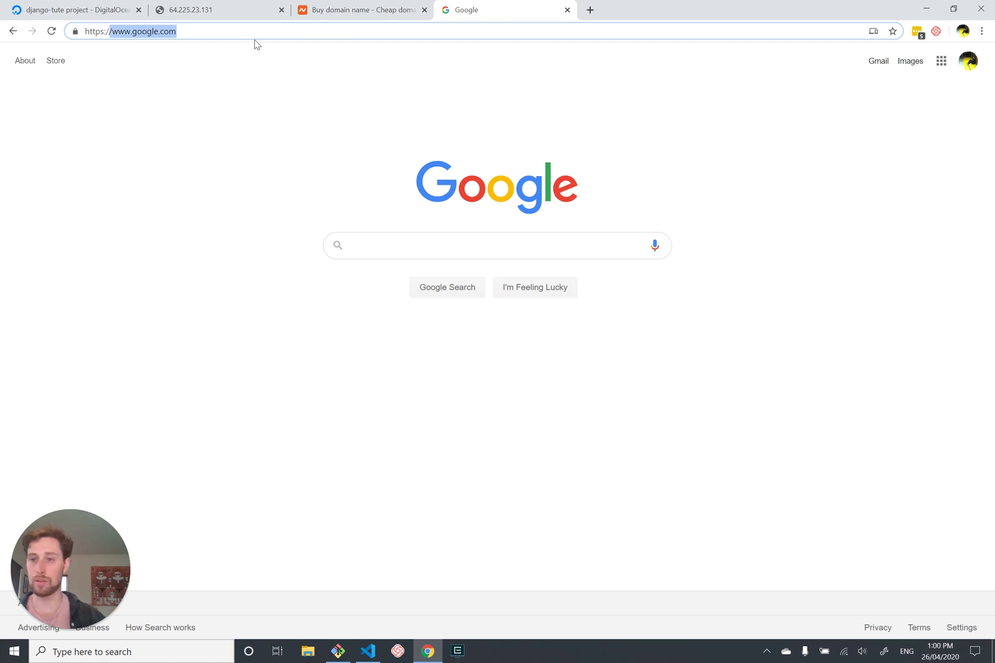
key("shift+Right")
key("shift+Right")
key("shift+Right")
key("shift+Right")
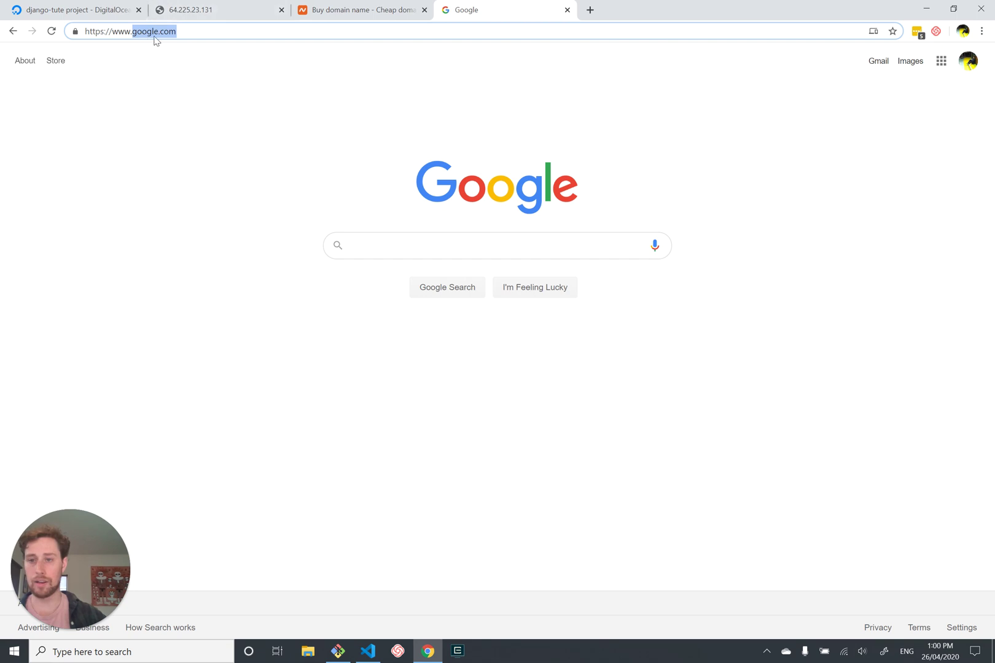
left_click(194, 107)
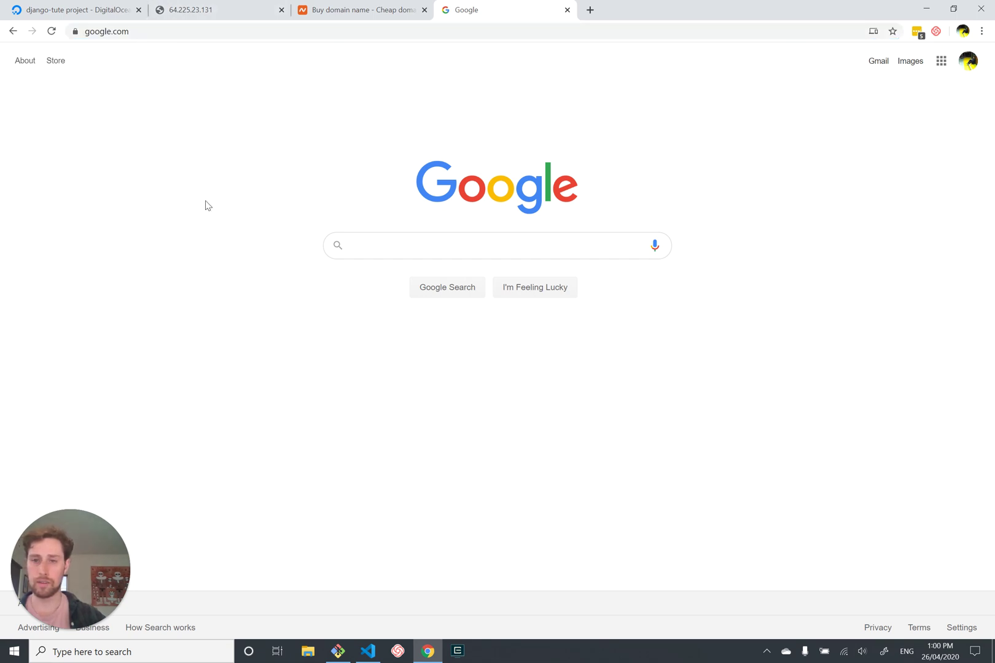
left_click(567, 11)
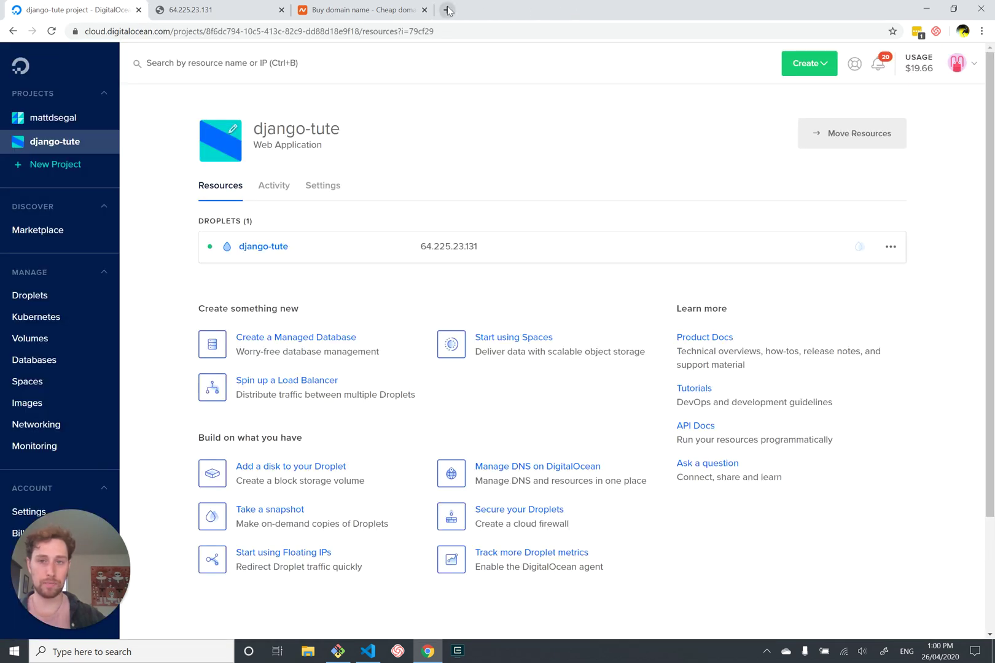
Search Namecheap for mycoolwebsite, listing extensions like mycoolwebsite.cool at A$10.79/yr.
left_click(387, 5)
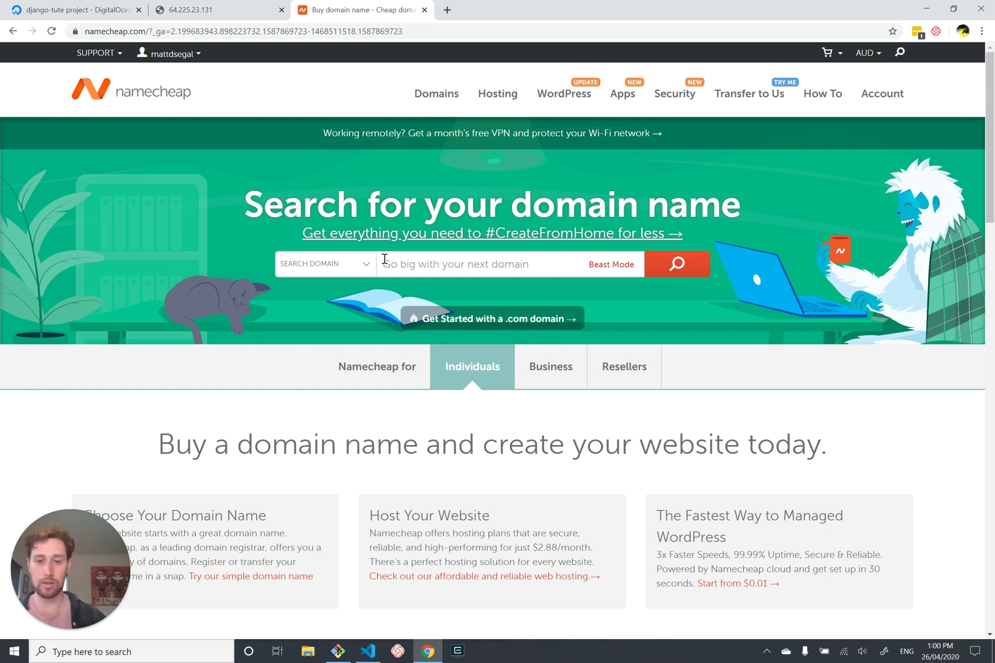
left_click(452, 262)
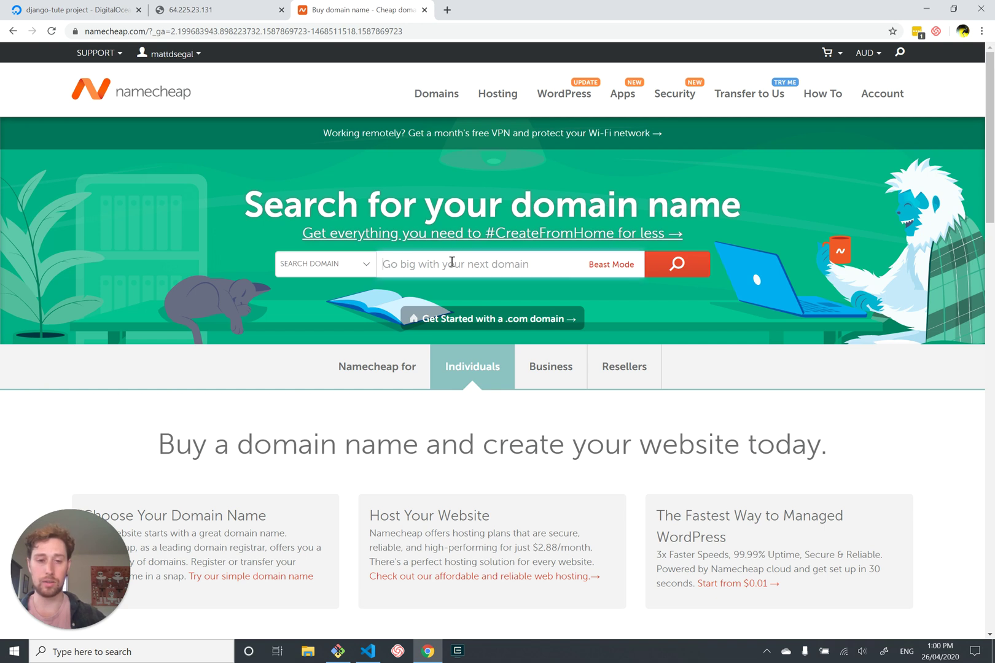
type("my")
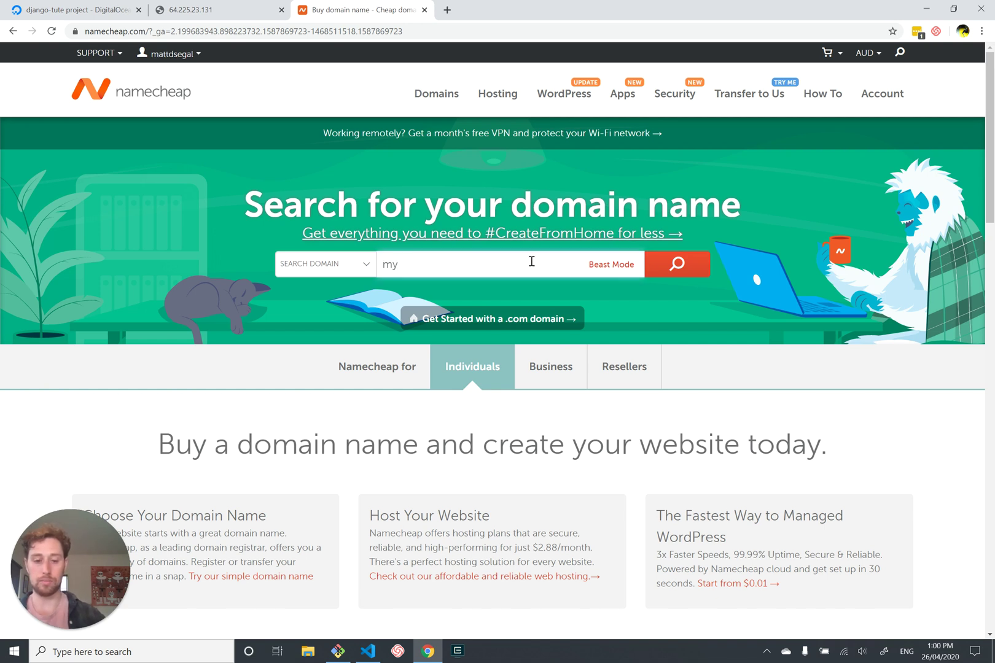
type("coolwebsite")
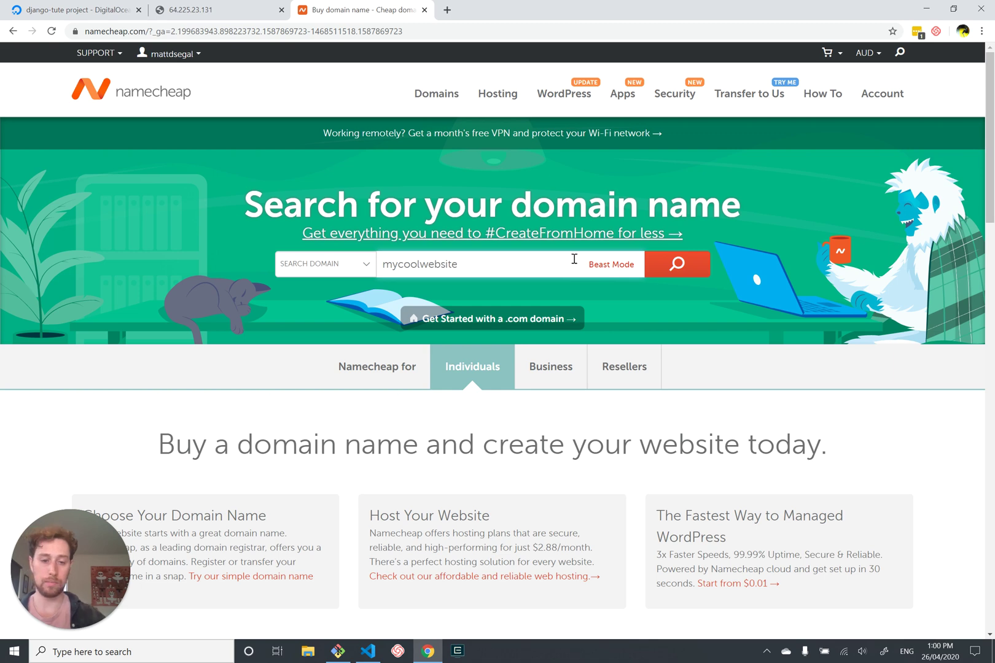
left_click(666, 268)
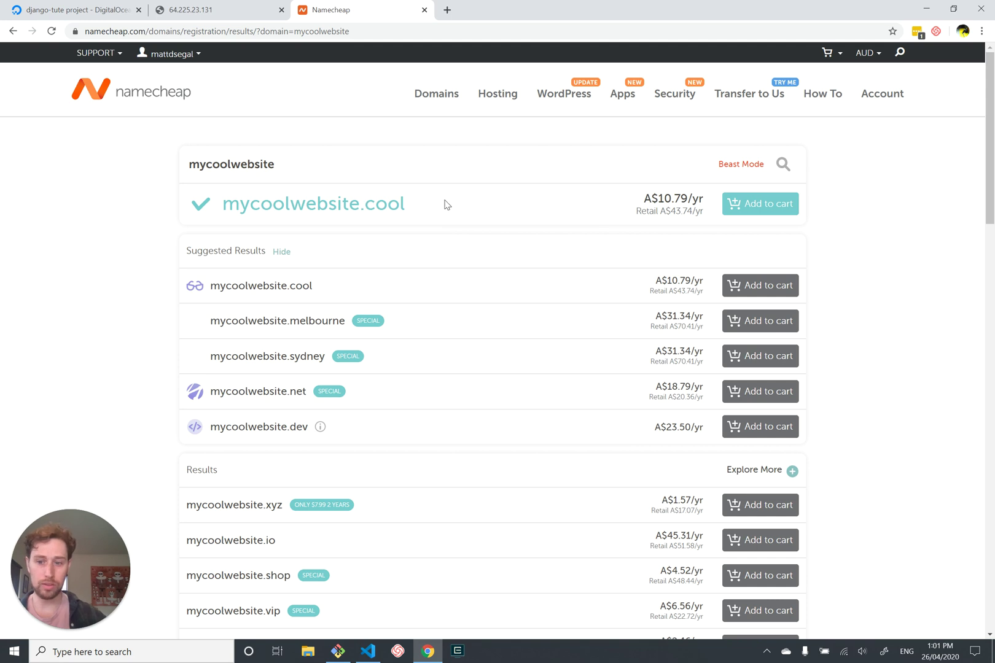
Find mycoolwebsite.xyz in the search results and add it to the cart for A$1.85.
scroll(354, 400, "down", 1)
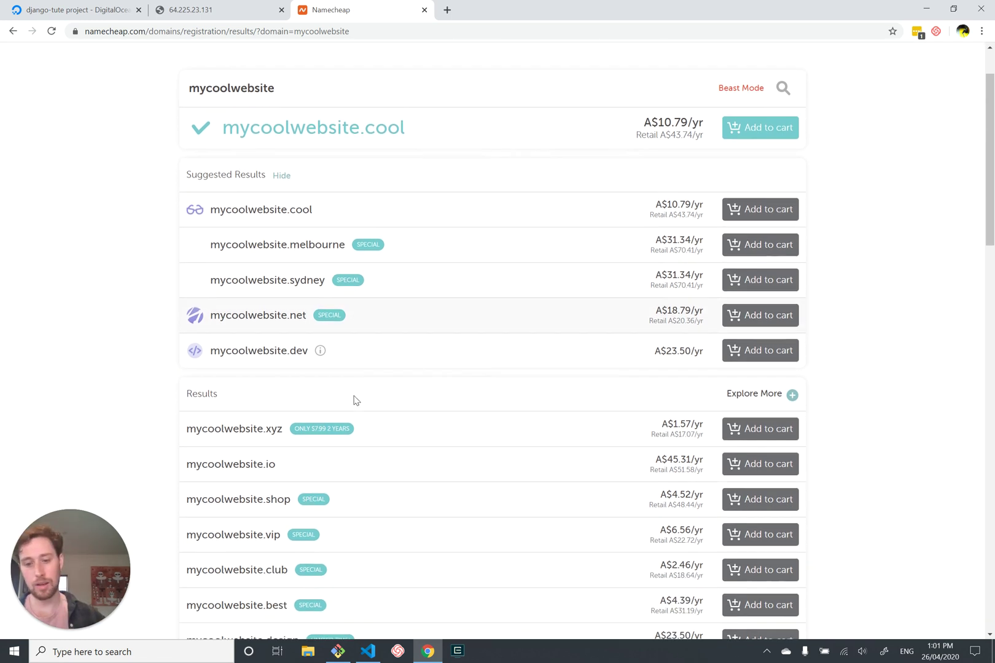
scroll(354, 400, "down", 1)
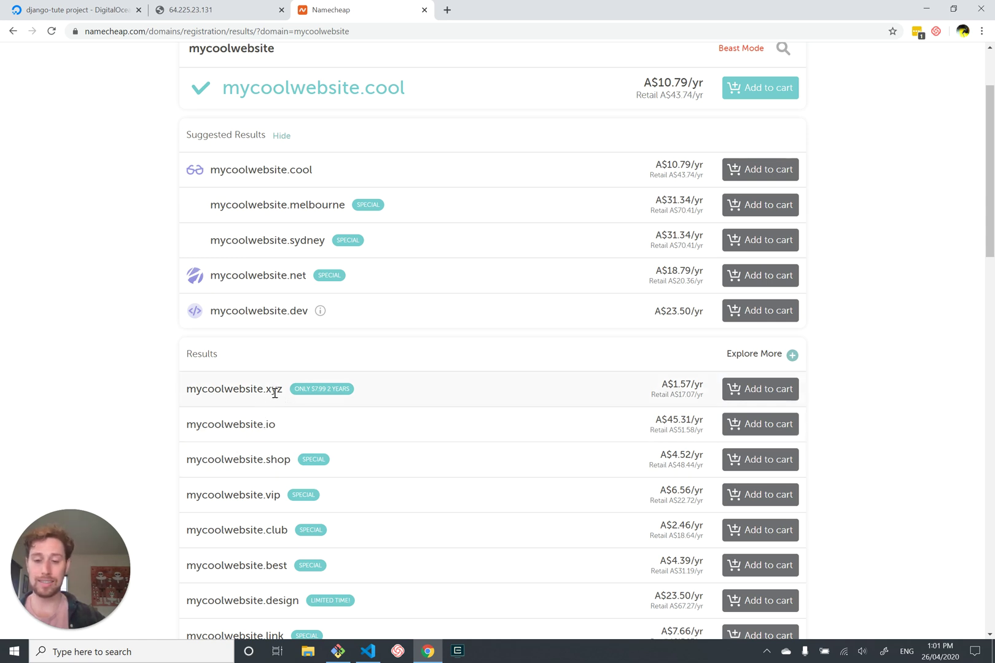
left_click_drag(264, 389, 286, 391)
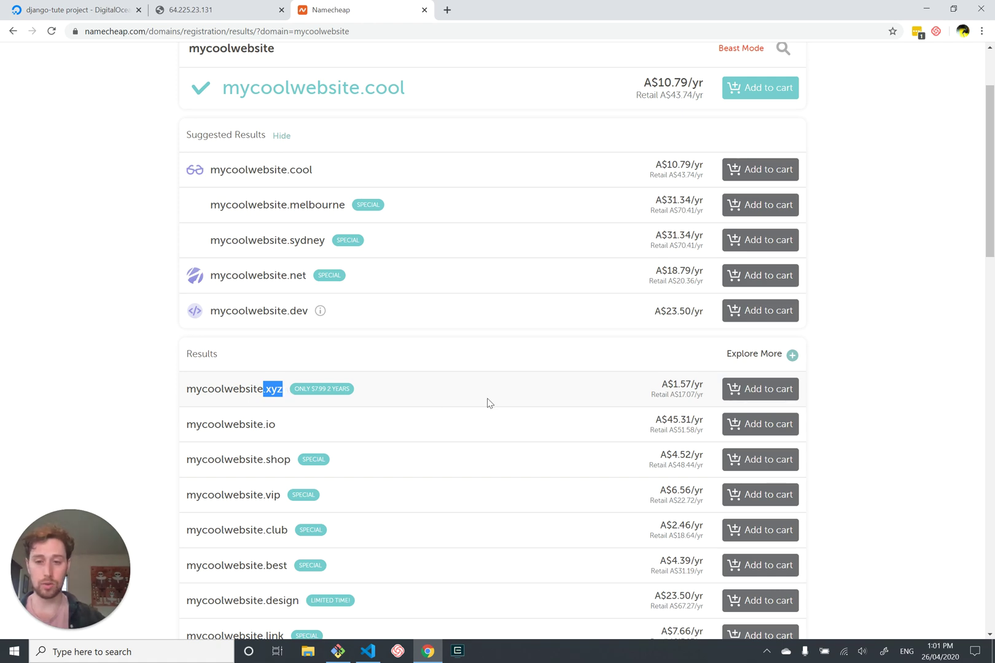
scroll(490, 403, "down", 2)
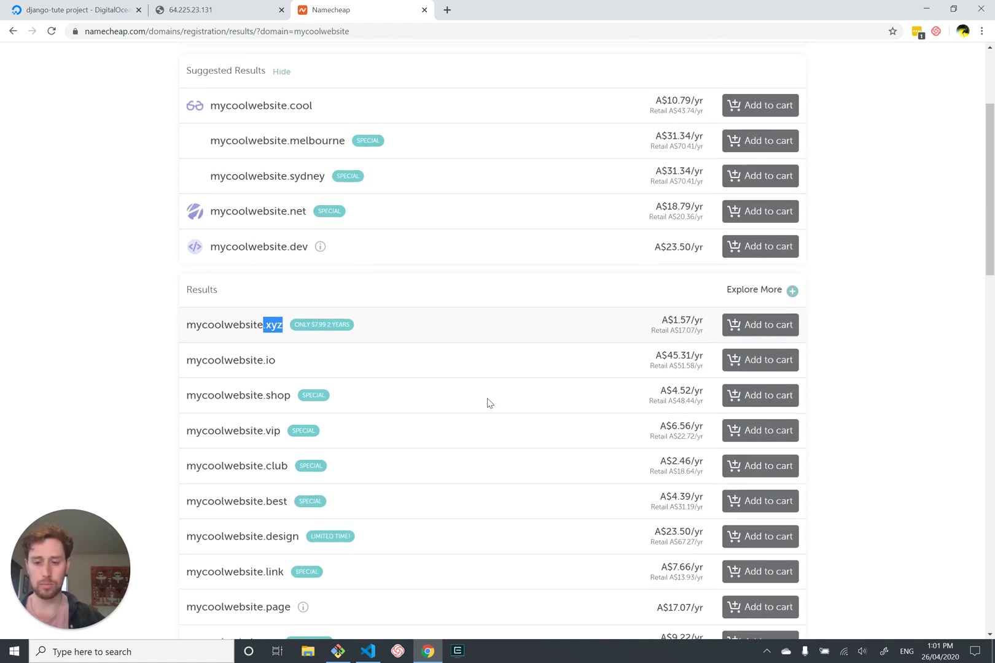
scroll(489, 403, "up", 2)
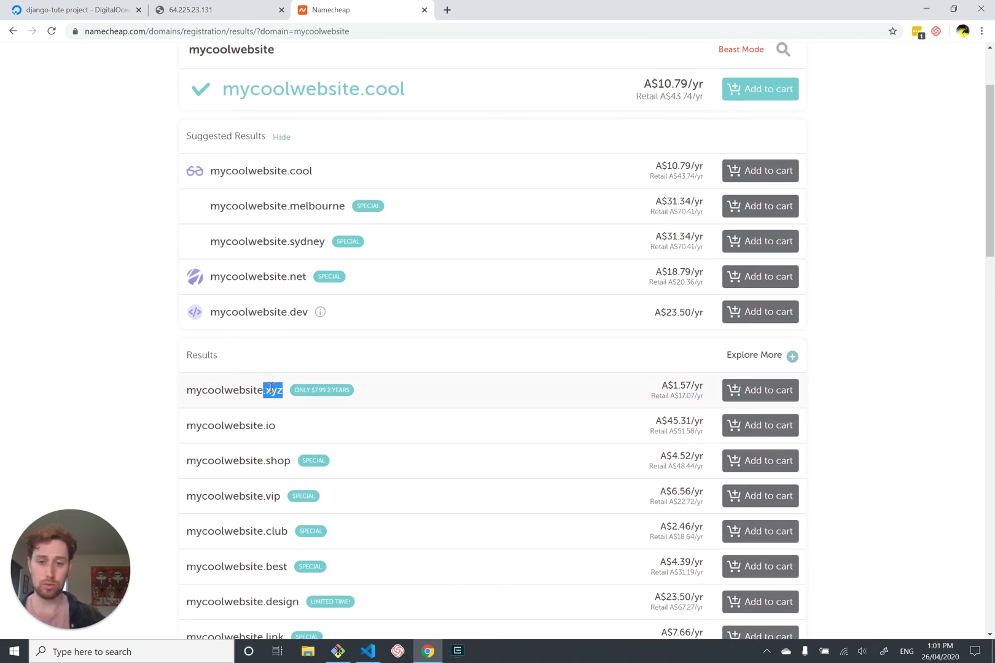
left_click(781, 394)
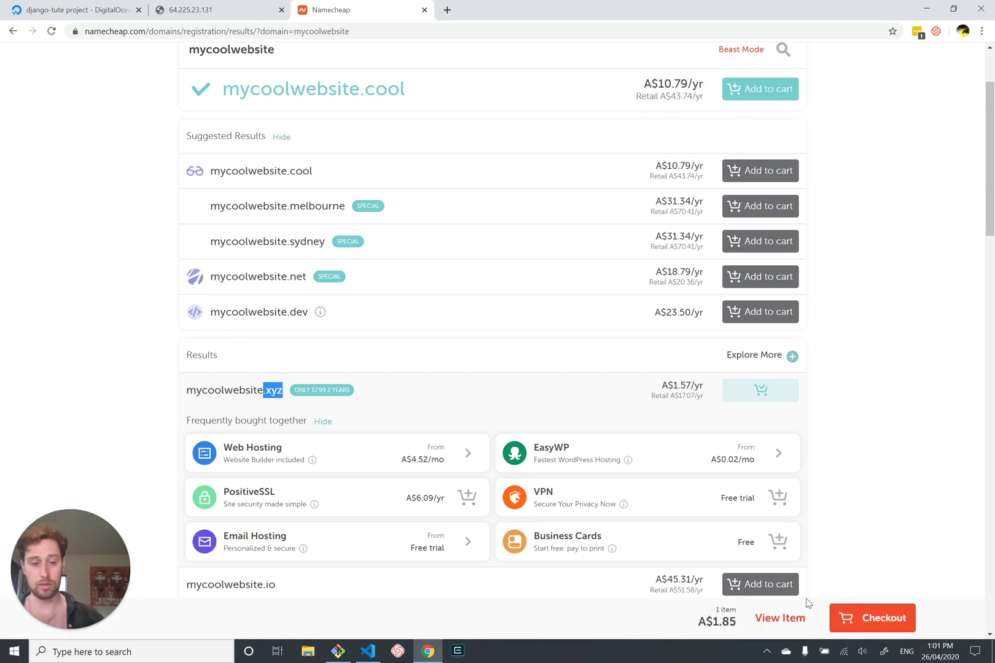
Go to checkout and review the 1-year mycoolwebsite.xyz registration, free WhoisGuard and A$1.85 subtotal.
left_click(895, 614)
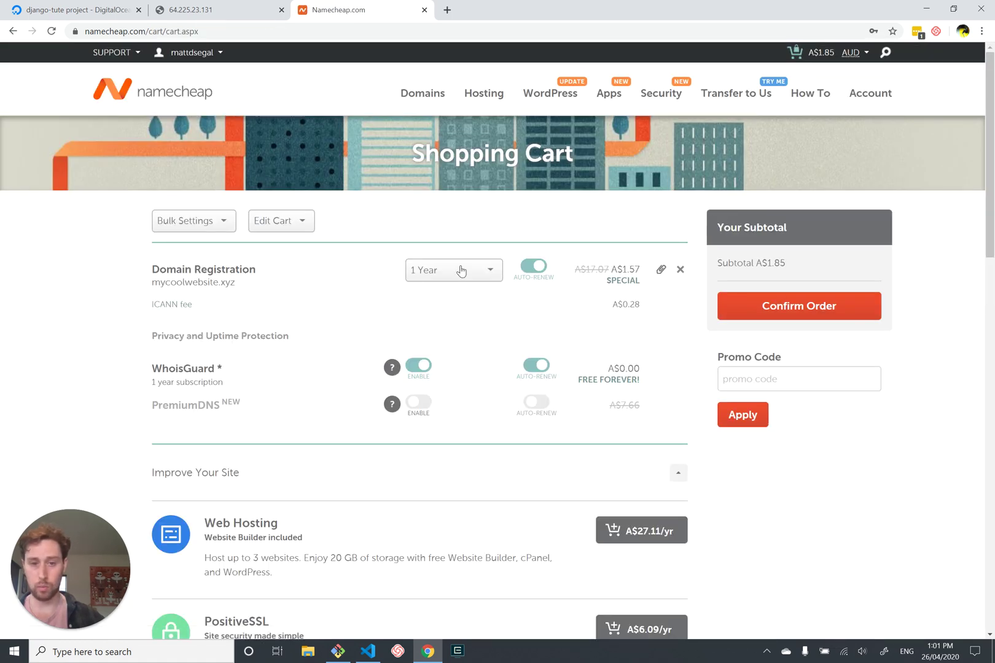
scroll(436, 350, "down", 1)
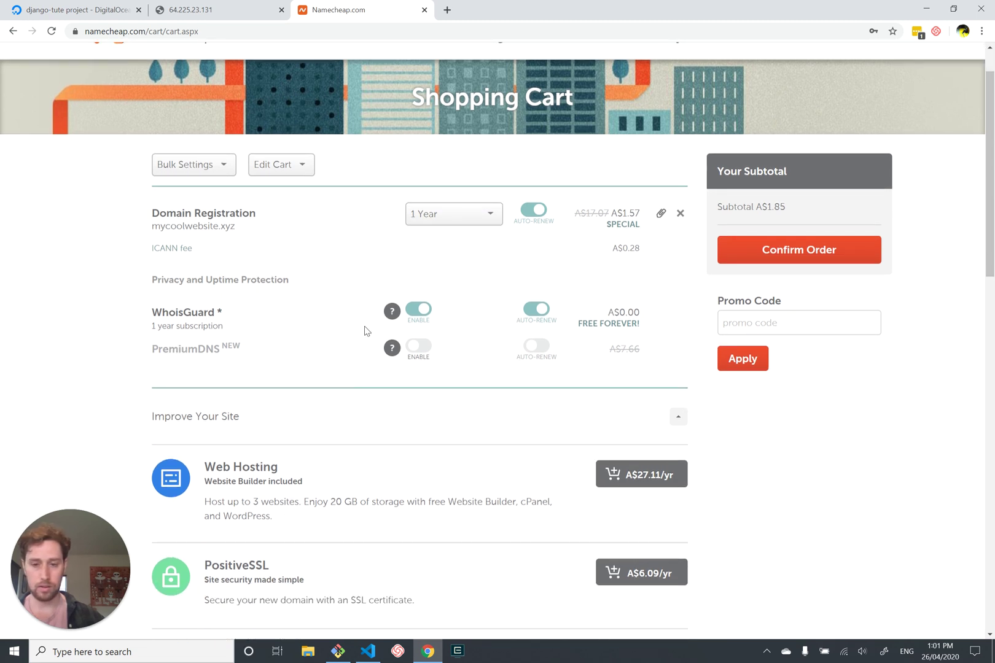
scroll(463, 363, "down", 1)
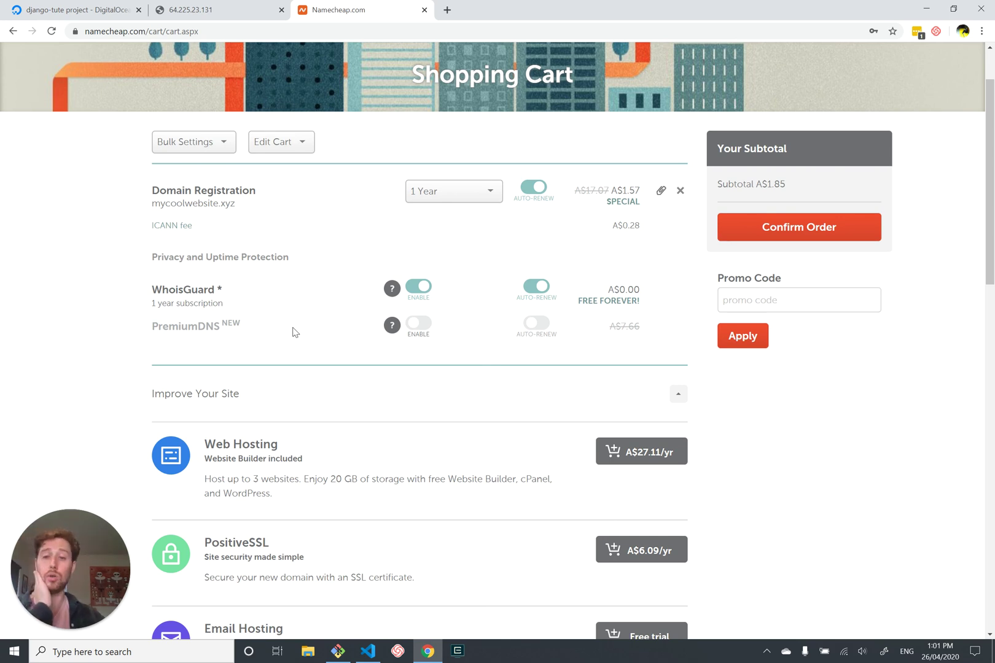
mouse_move(388, 288)
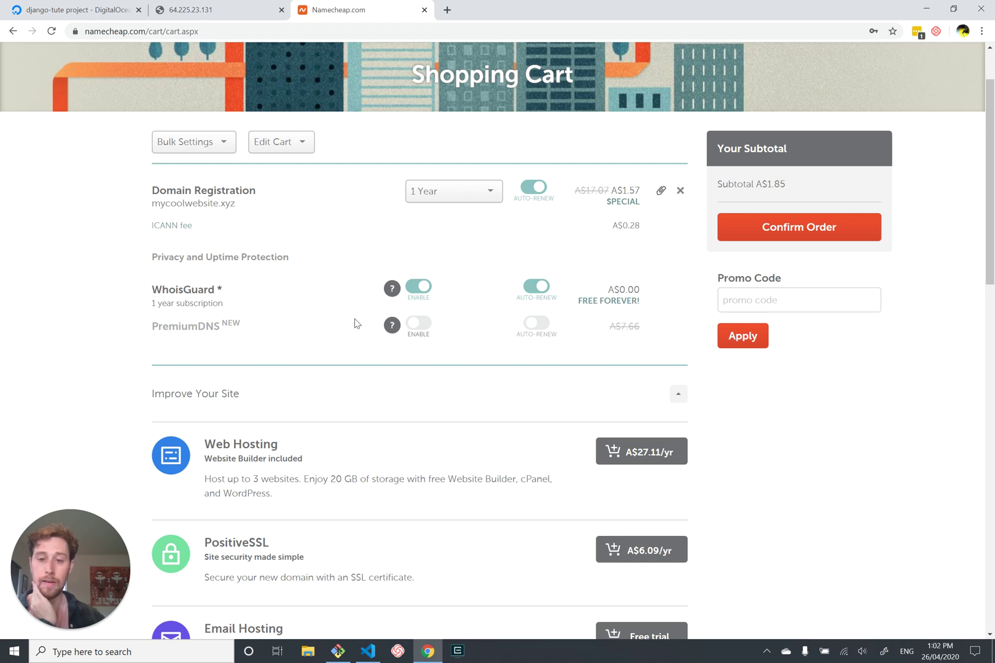
scroll(360, 332, "down", 2)
scroll(359, 332, "down", 1)
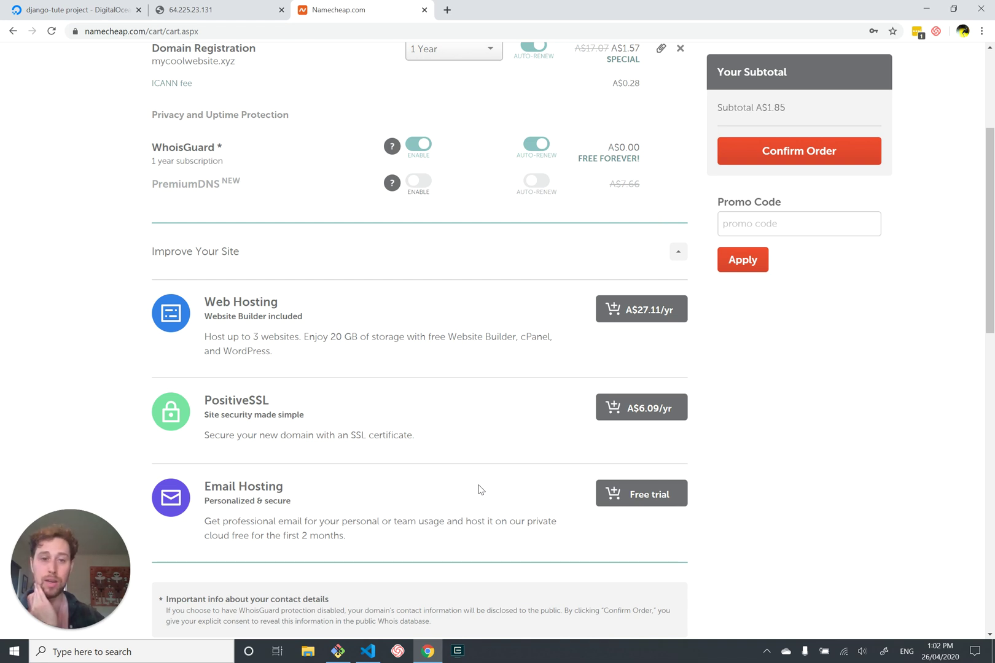
scroll(480, 489, "up", 2)
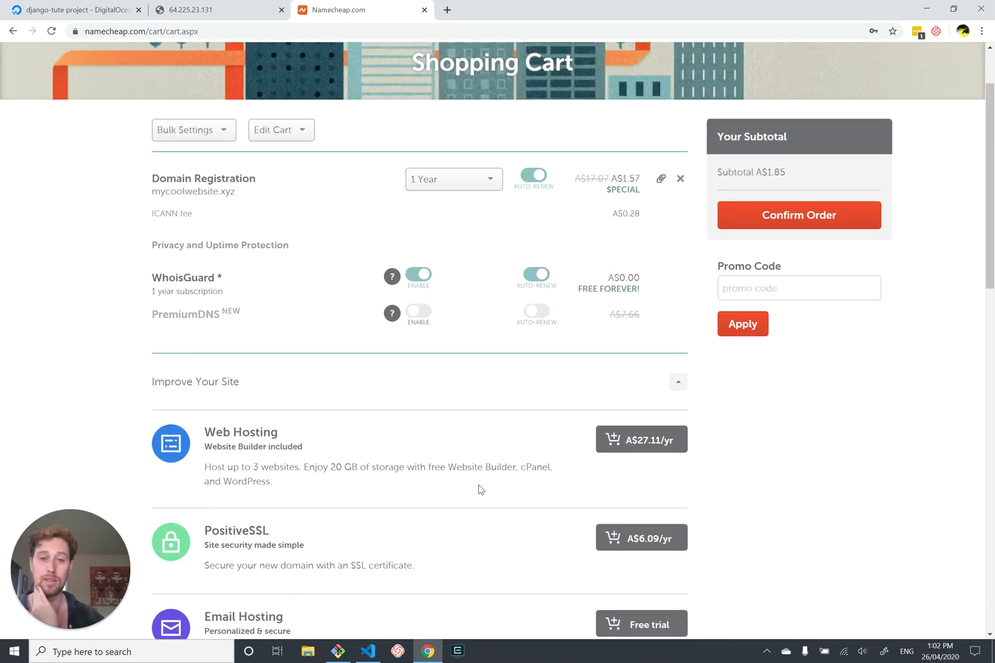
scroll(480, 490, "down", 5)
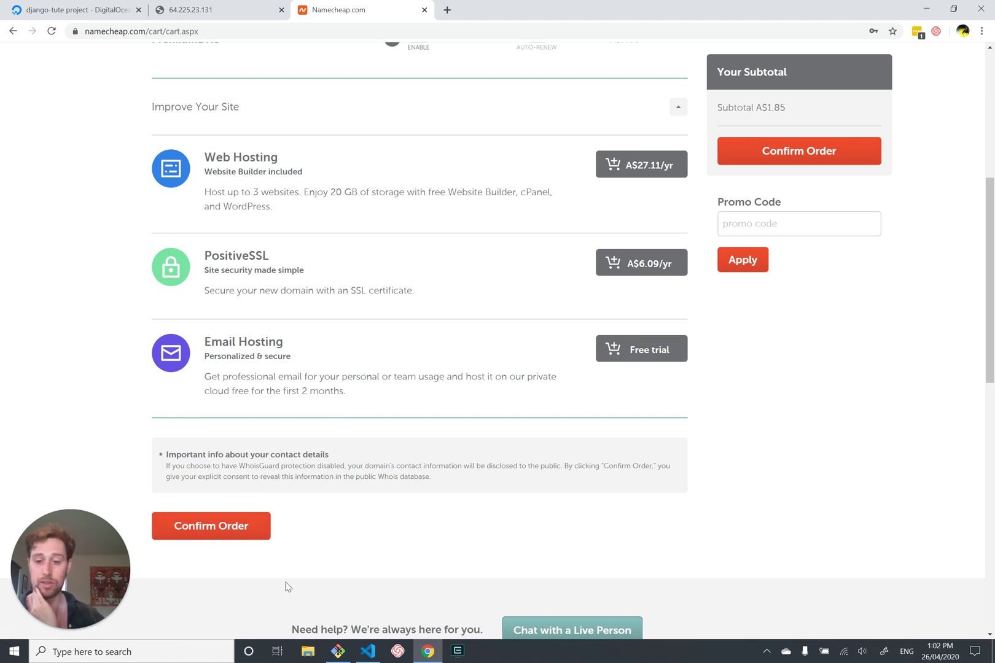
Confirm the order with auto-renew turned off for the mycoolwebsite.xyz registration and finish checkout.
left_click(208, 532)
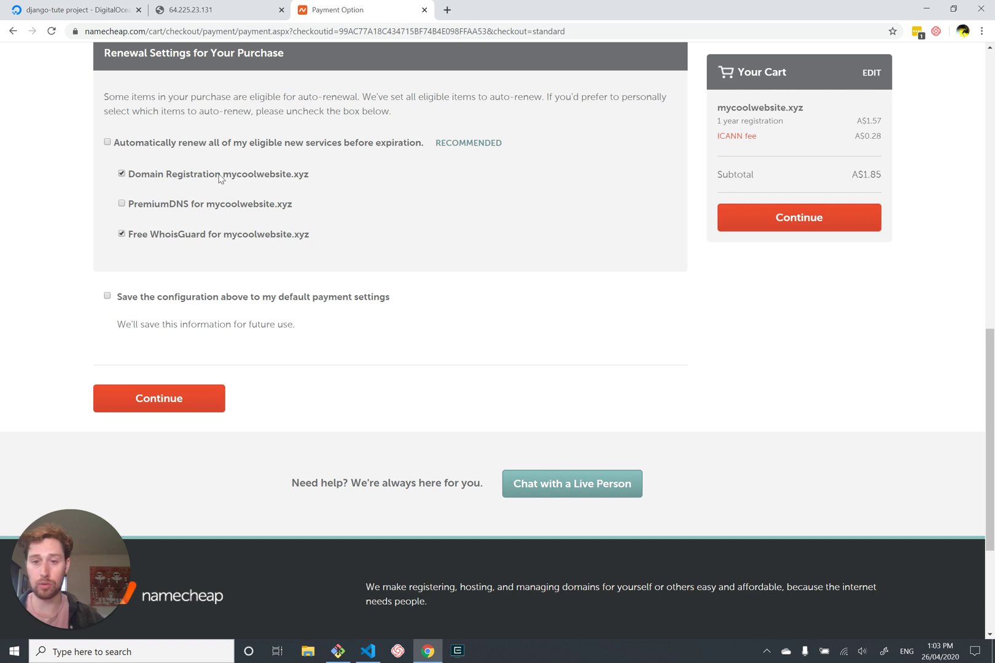
left_click(121, 175)
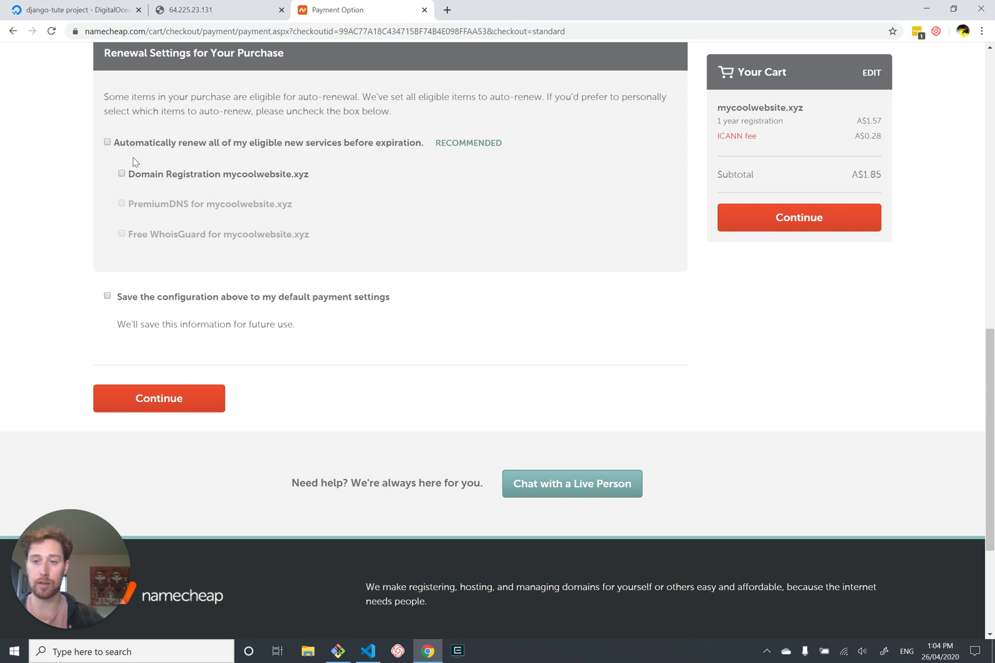
left_click(138, 402)
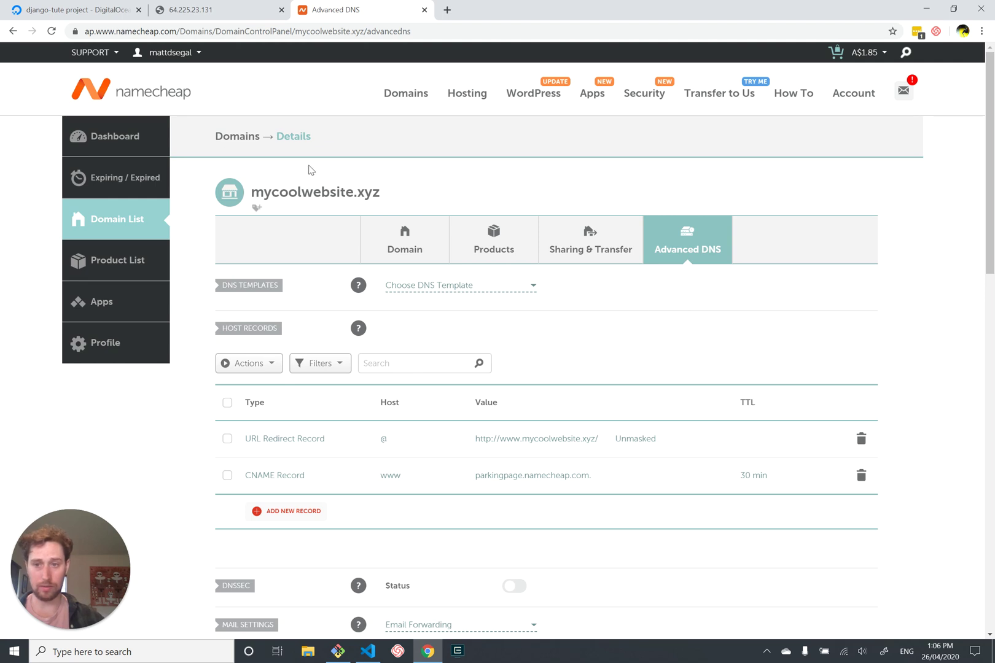
Go from the mycoolwebsite.xyz Advanced DNS page back to the Namecheap homepage.
left_click(171, 56)
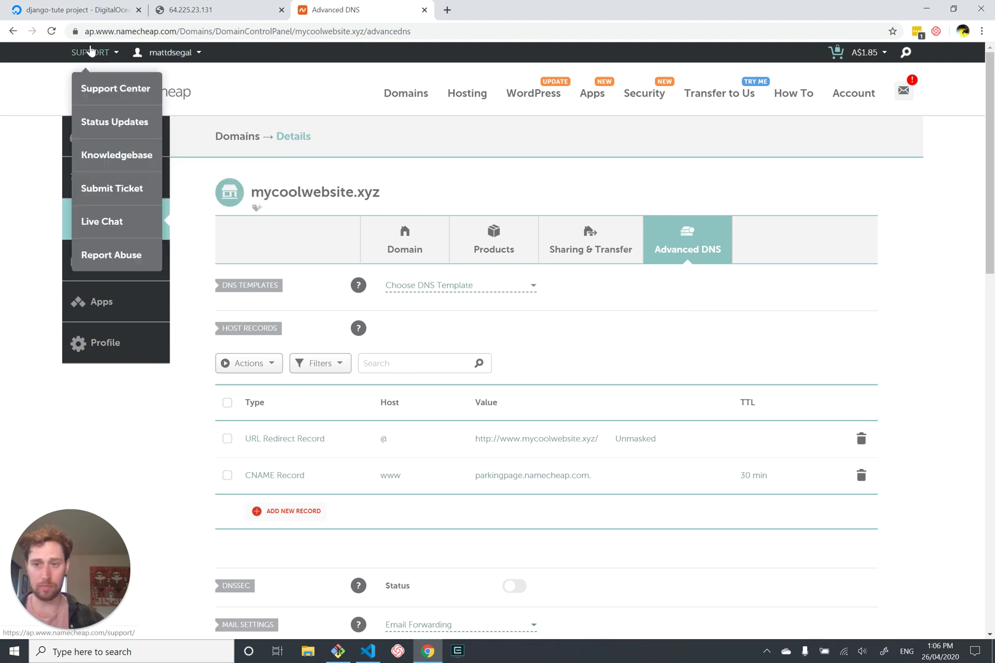
left_click(182, 95)
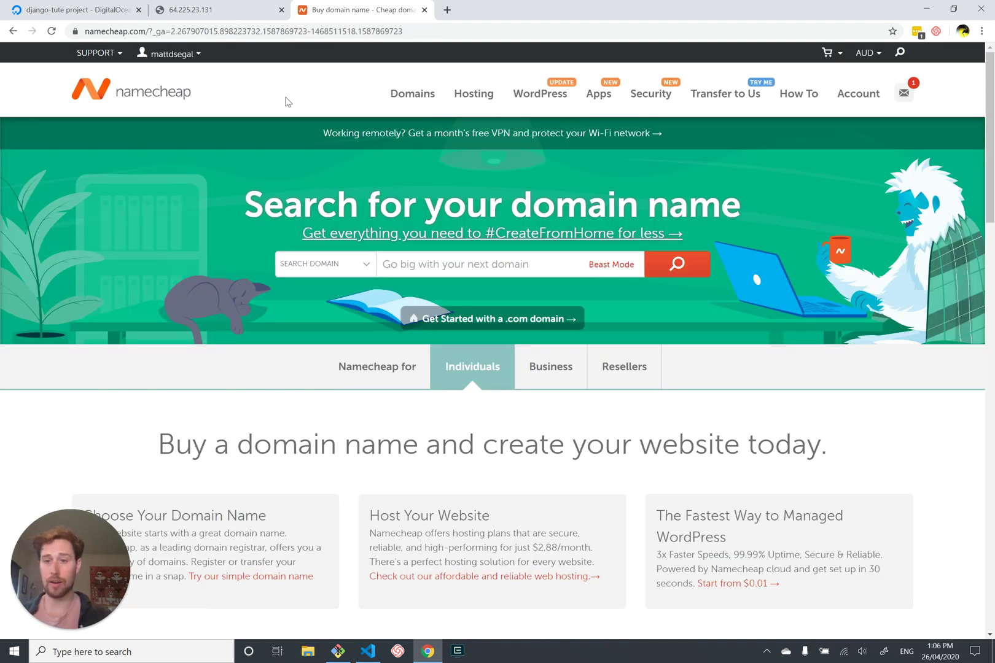
Open the account Dashboard to see mycoolwebsite.xyz expiring Apr 26, 2021.
left_click(179, 97)
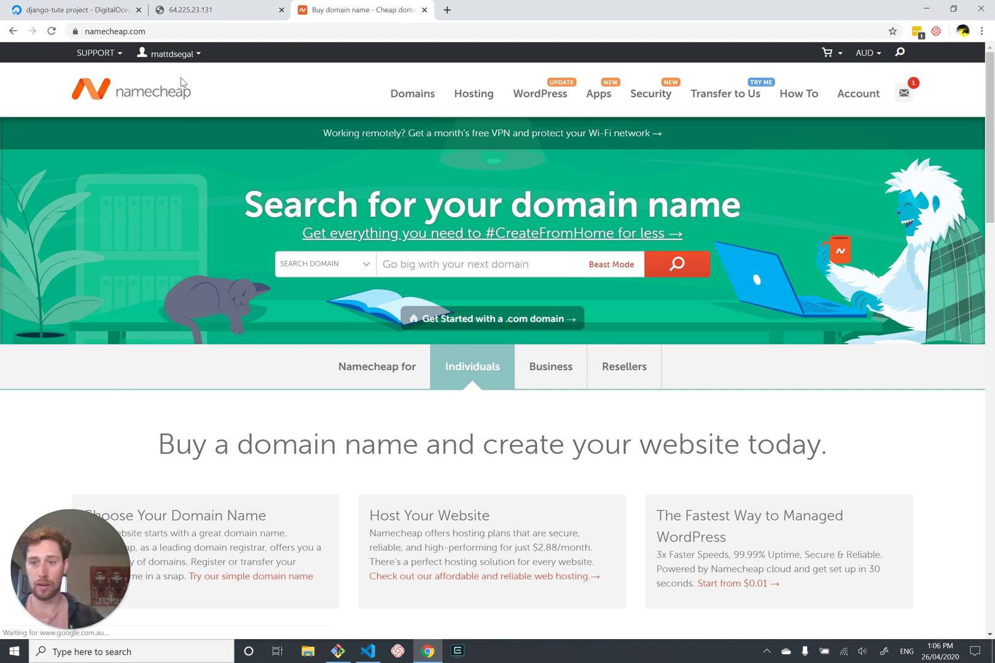
left_click(192, 58)
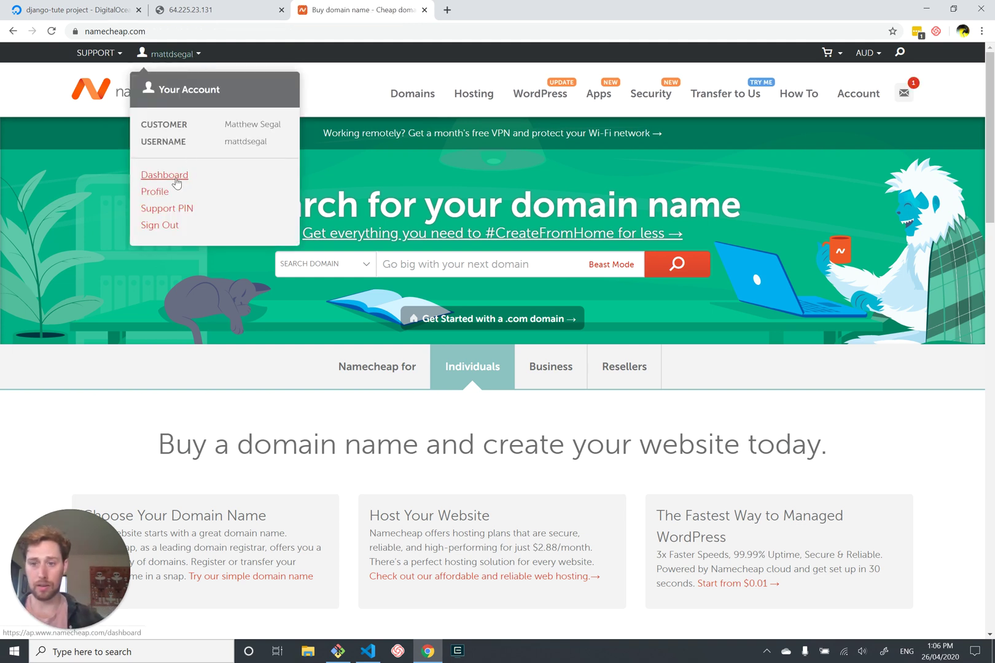
left_click(173, 178)
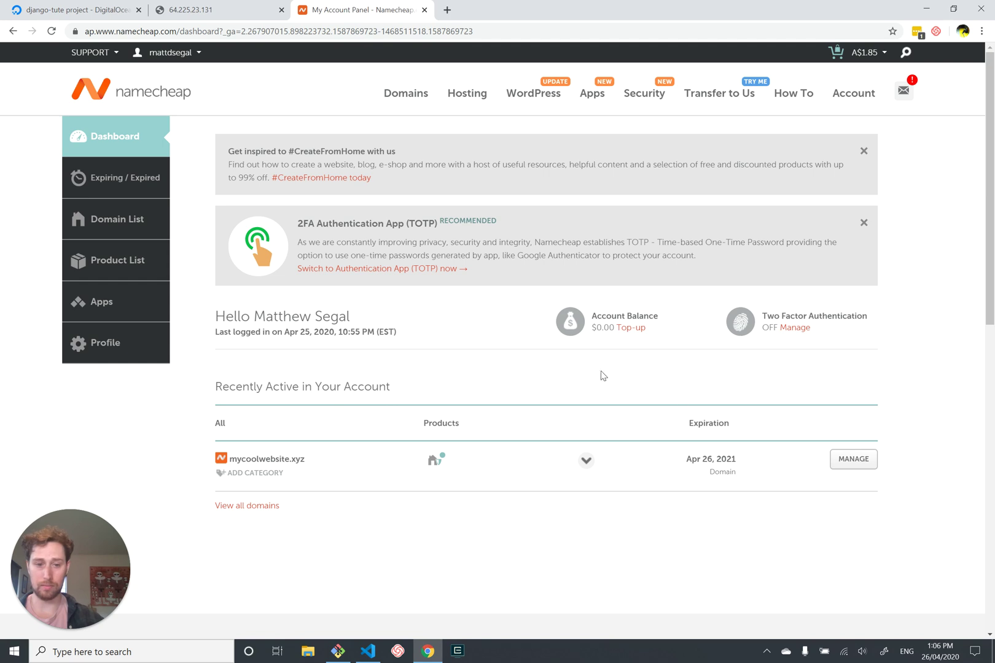
left_click(865, 466)
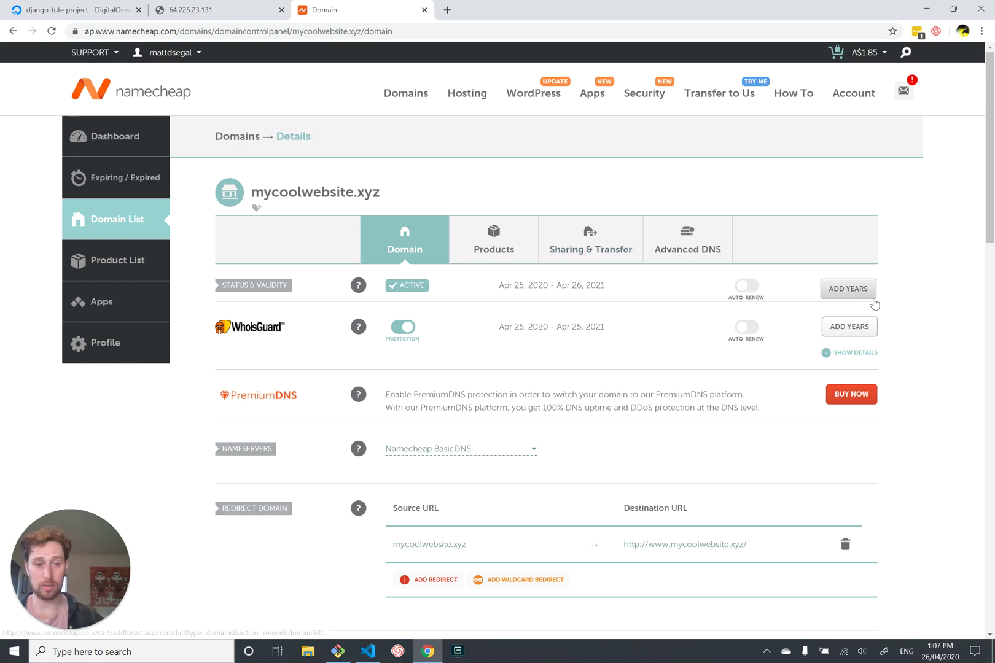
scroll(873, 301, "down", 4)
scroll(875, 302, "down", 2)
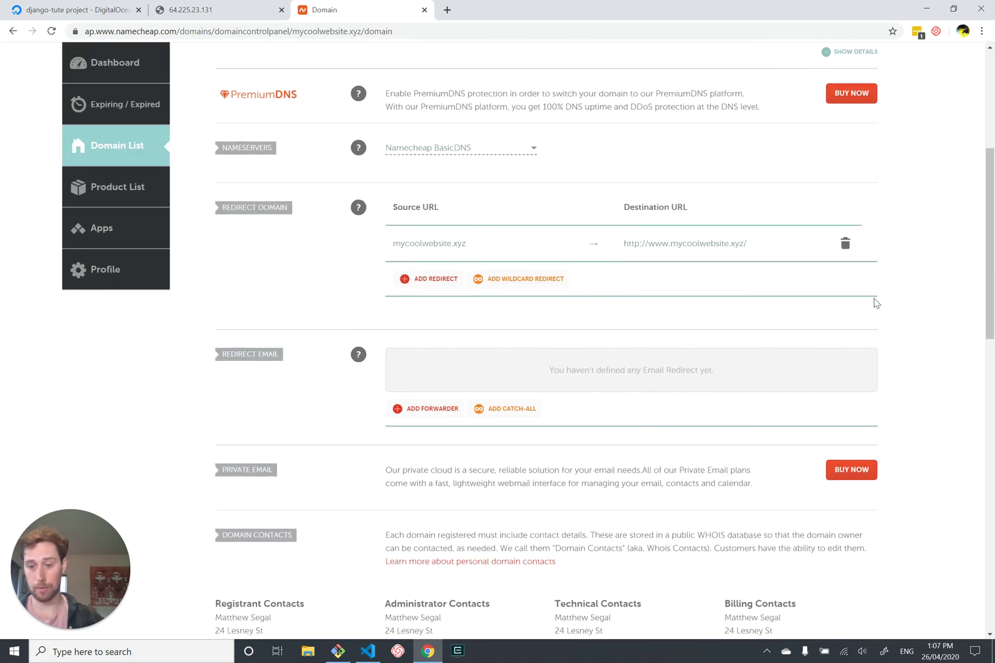
scroll(875, 303, "up", 6)
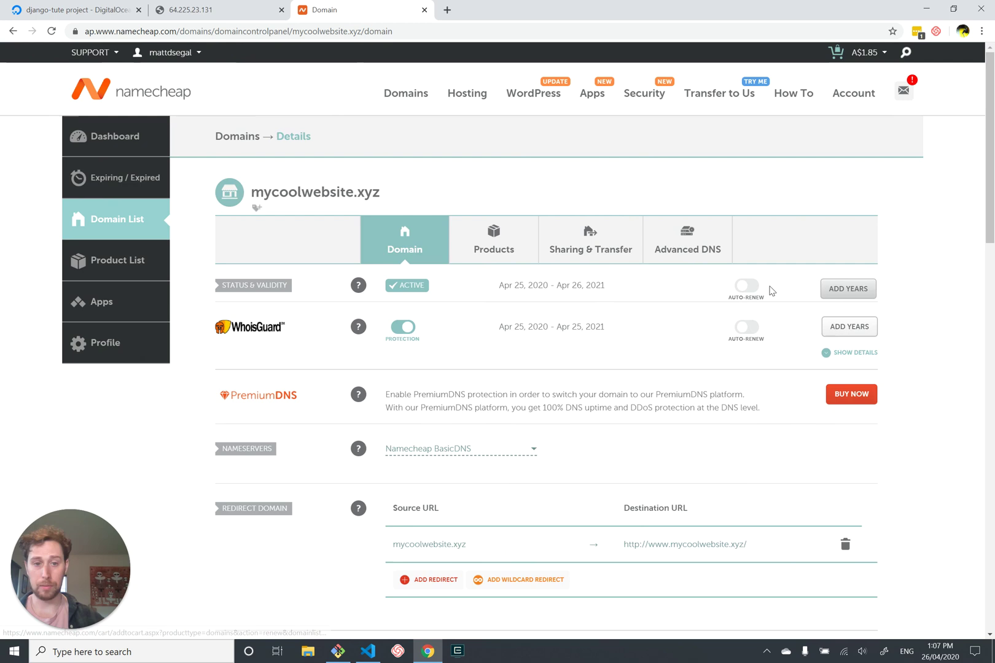
Show mycoolwebsite.xyz's Advanced DNS records: URL Redirect and CNAME host records plus the SPF TXT mail record.
left_click(668, 231)
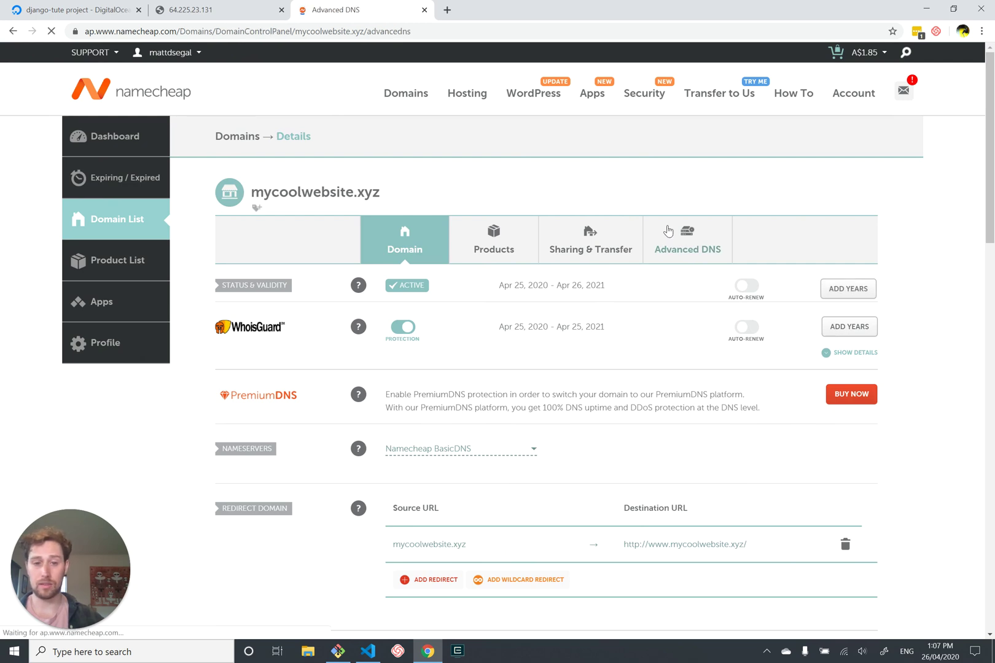
scroll(668, 231, "down", 4)
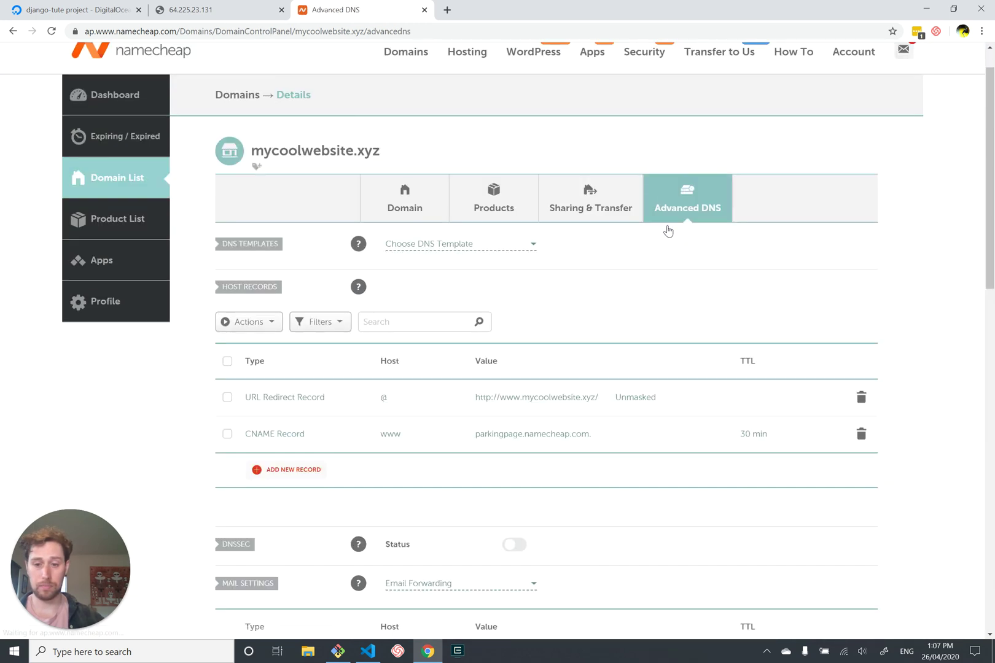
scroll(668, 231, "down", 3)
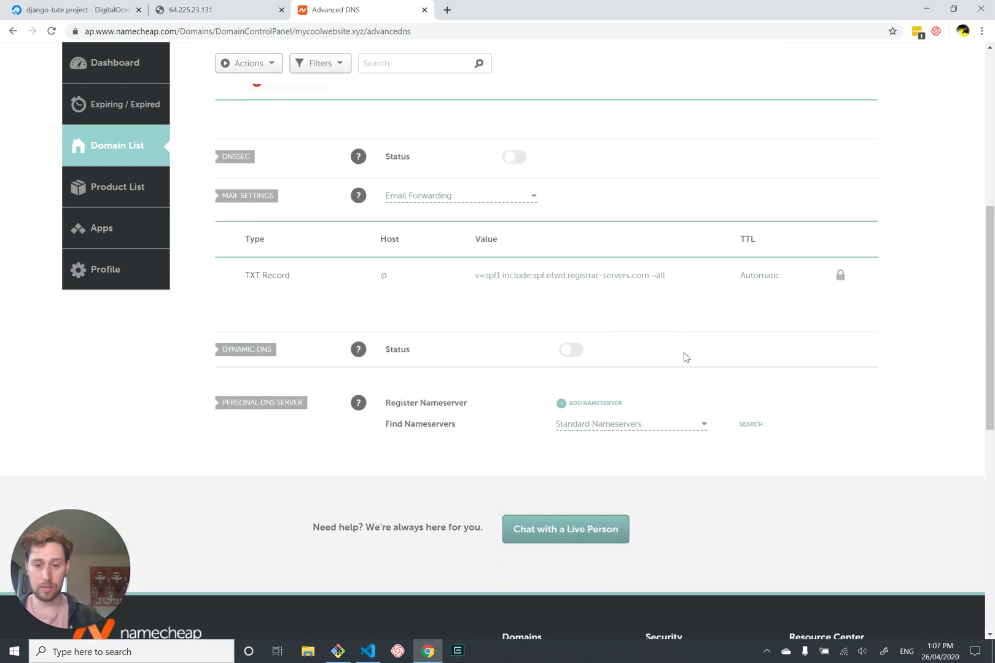